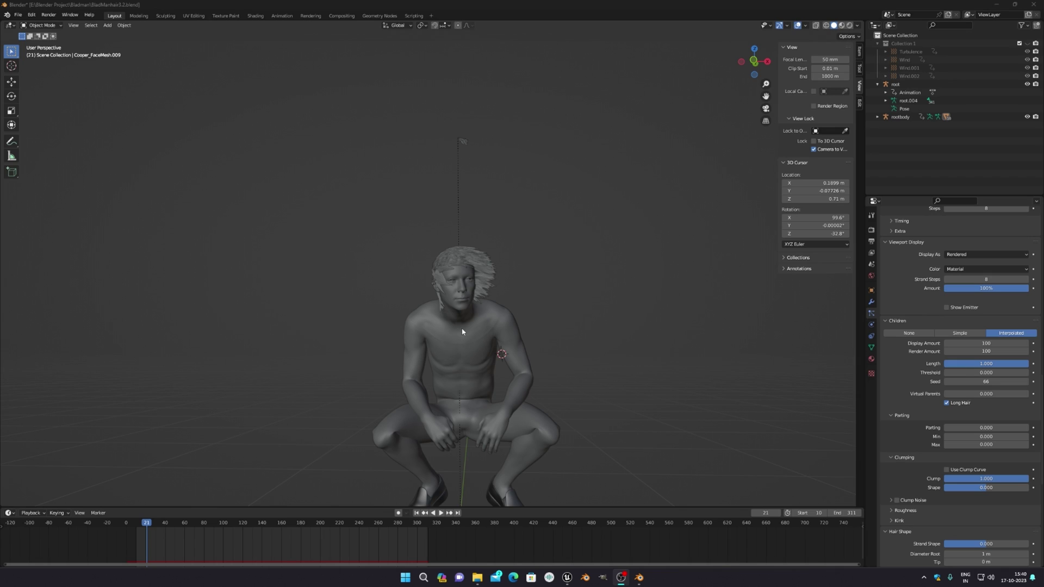
# Select the hair emitter mesh on the character's head and examine the wind-blown hair from the front and side
pyautogui.scroll(2, 499, 318)
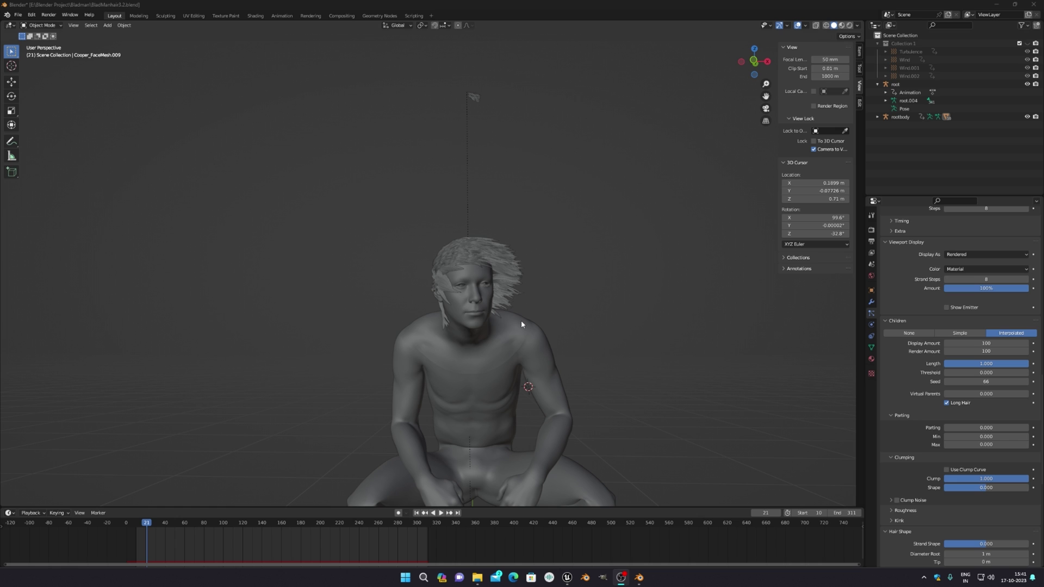
pyautogui.scroll(5, 502, 311)
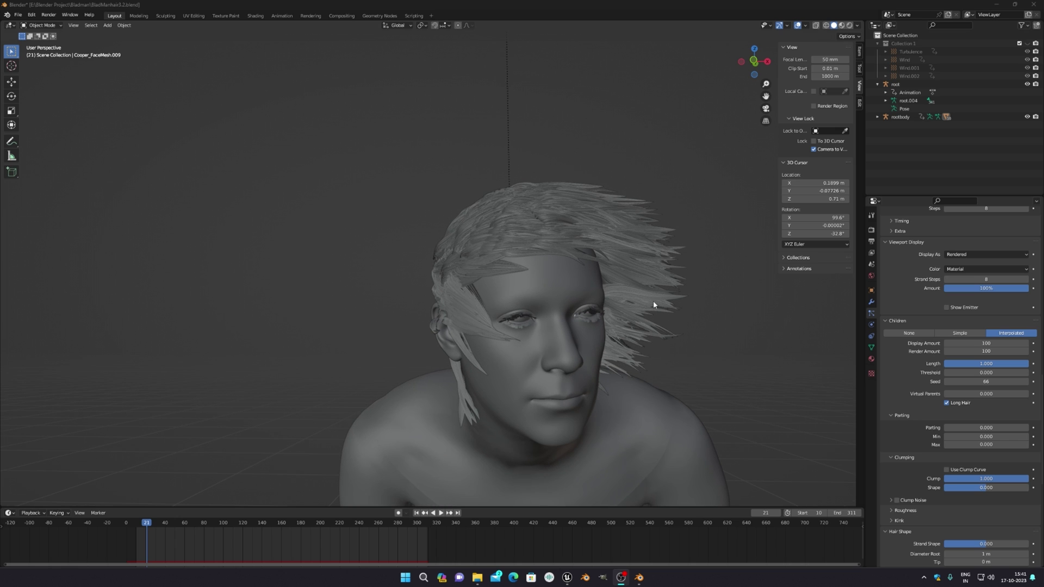
pyautogui.moveTo(638, 270); pyautogui.dragTo(619, 312, button='middle')
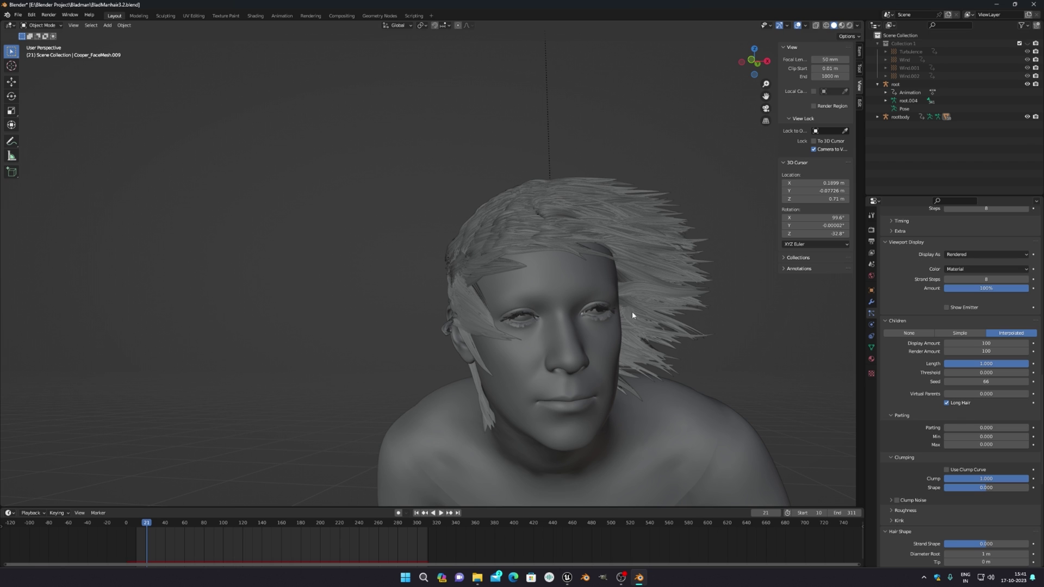
pyautogui.scroll(-4, 632, 311)
pyautogui.scroll(5, 569, 294)
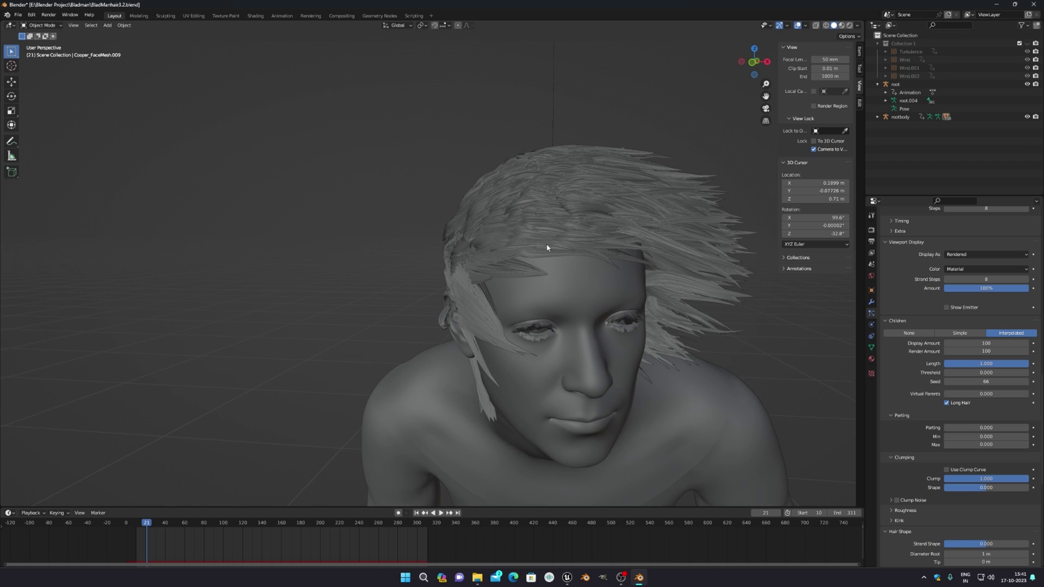
pyautogui.click(662, 256)
pyautogui.scroll(3, 611, 260)
pyautogui.scroll(-5, 612, 259)
pyautogui.moveTo(611, 260); pyautogui.dragTo(641, 252, button='middle')
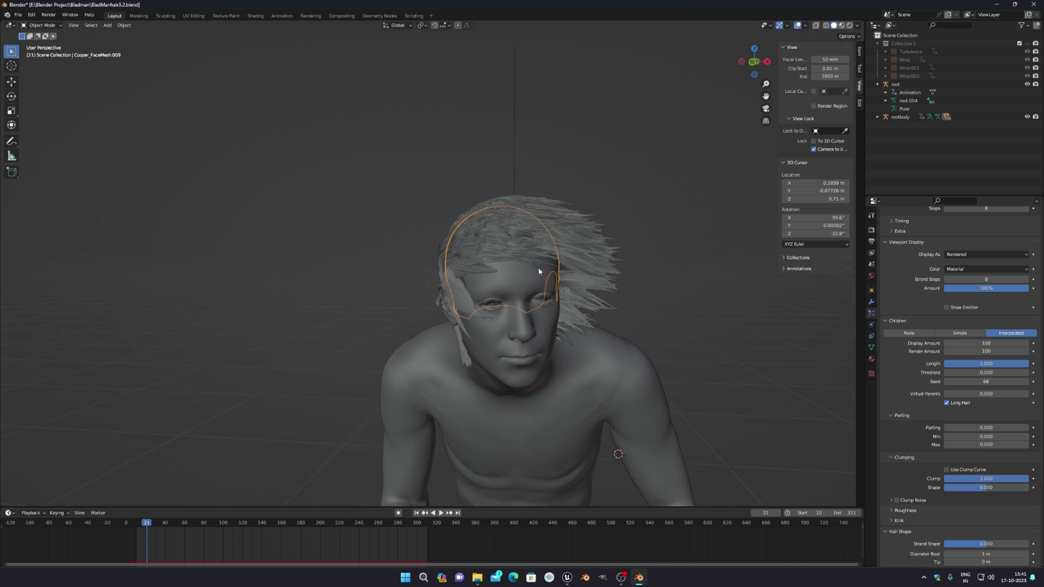
pyautogui.moveTo(541, 273); pyautogui.dragTo(648, 263, button='middle')
pyautogui.scroll(3, 390, 274)
pyautogui.moveTo(390, 275); pyautogui.dragTo(489, 272, button='middle')
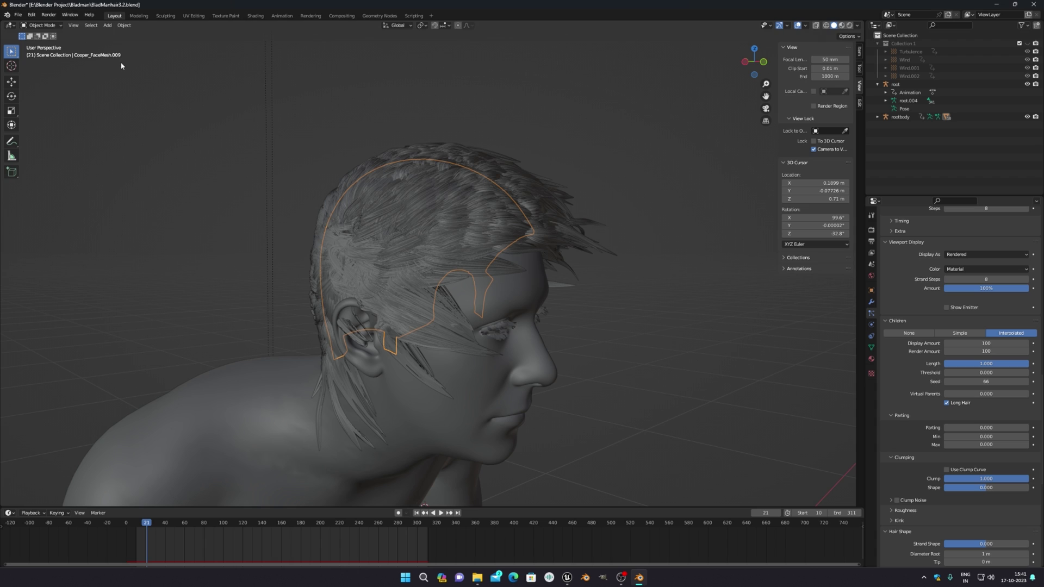
# Start an Alembic export of the hair with the scale set to 100
pyautogui.click(18, 14)
pyautogui.moveTo(58, 132)
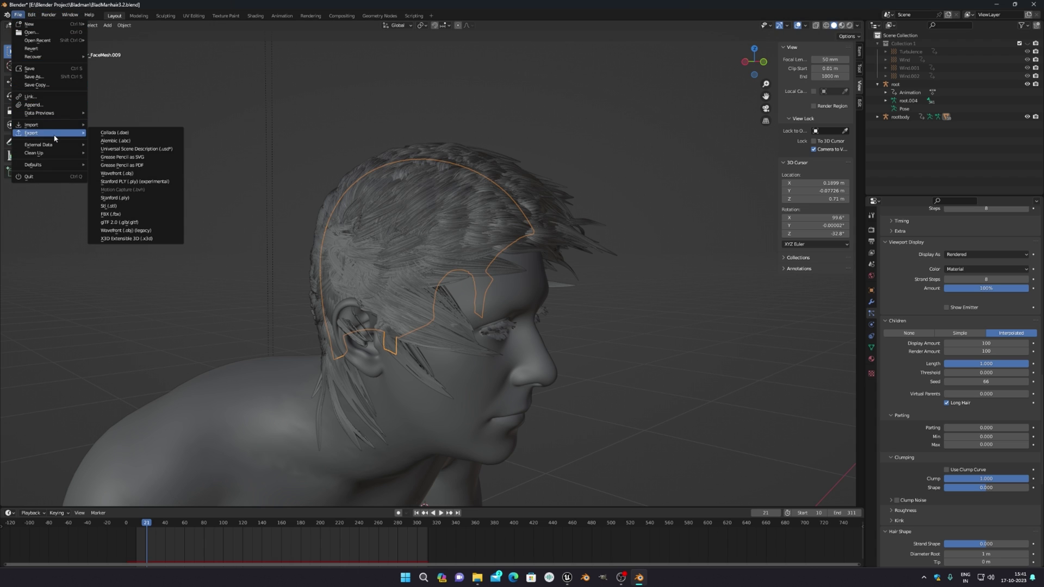
pyautogui.click(129, 141)
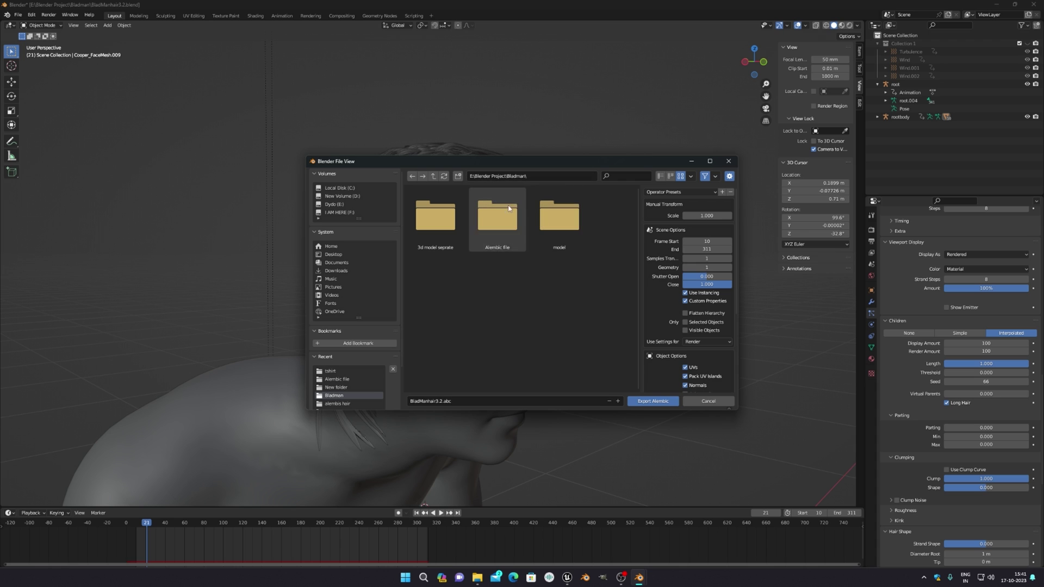
pyautogui.click(707, 216)
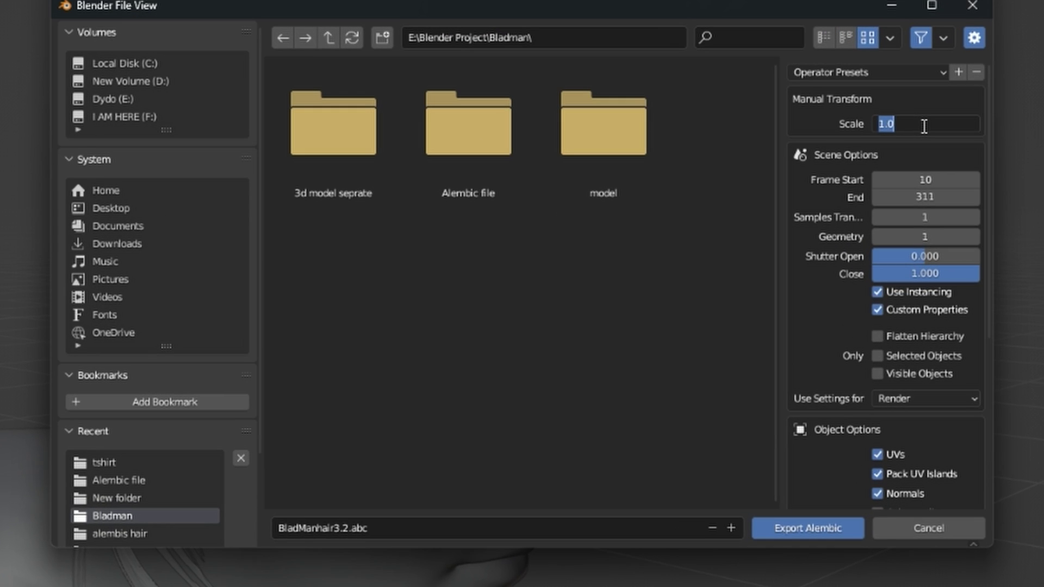
pyautogui.write('100')
pyautogui.press('Return')
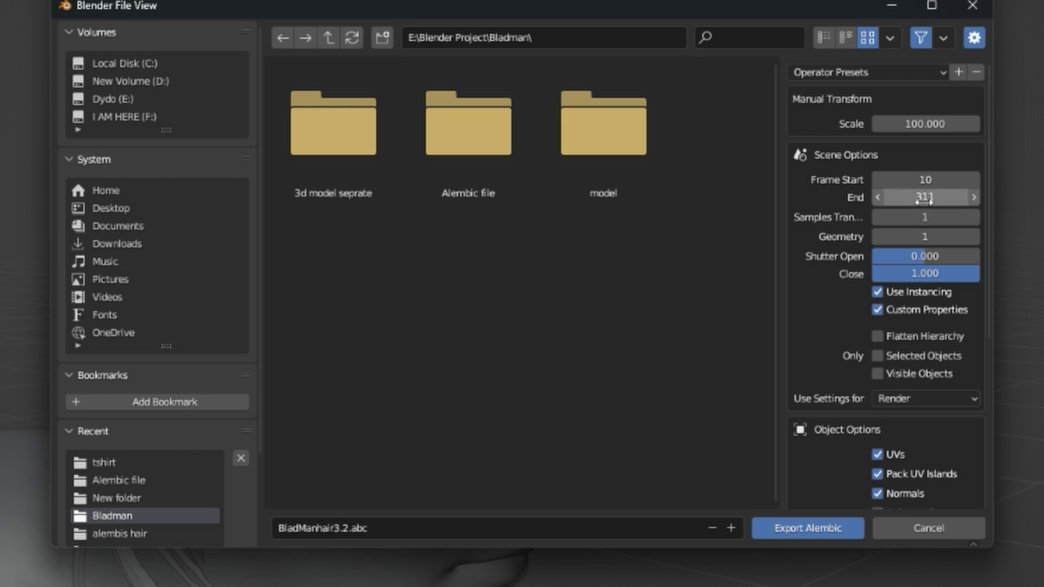
# Limit the Alembic export to selected and visible objects and keep it using the Render settings
pyautogui.click(877, 356)
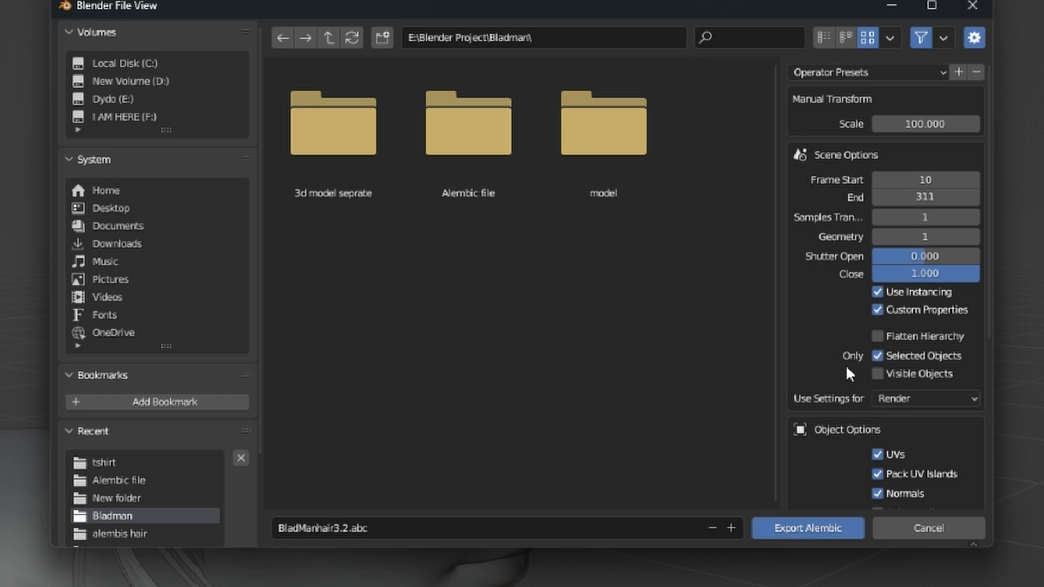
pyautogui.click(877, 374)
pyautogui.click(970, 399)
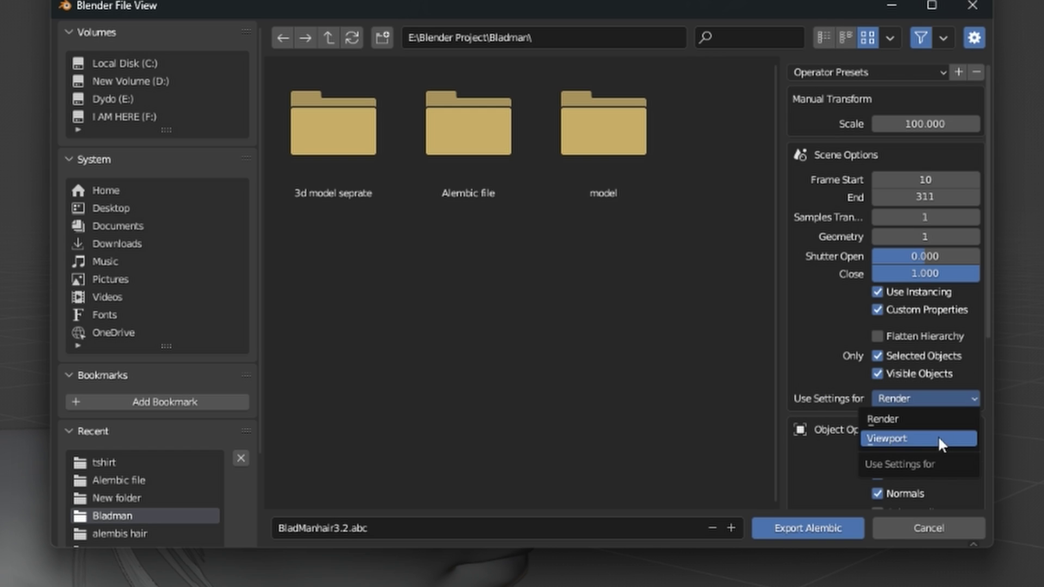
pyautogui.click(902, 420)
# Enable applying subdivisions for the Alembic export and check the hair and particle export options
pyautogui.scroll(-5, 814, 429)
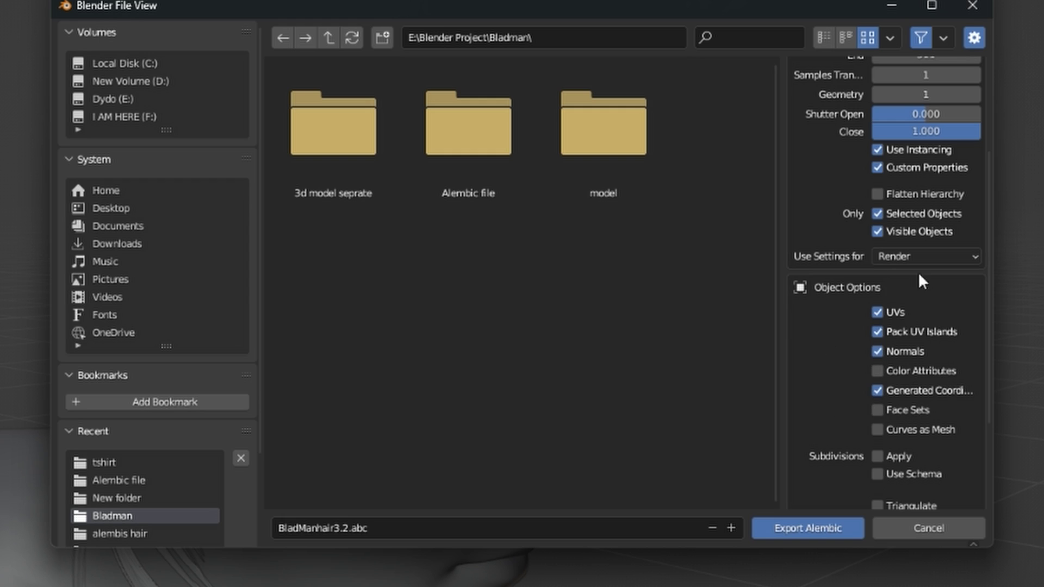
pyautogui.scroll(-5, 898, 391)
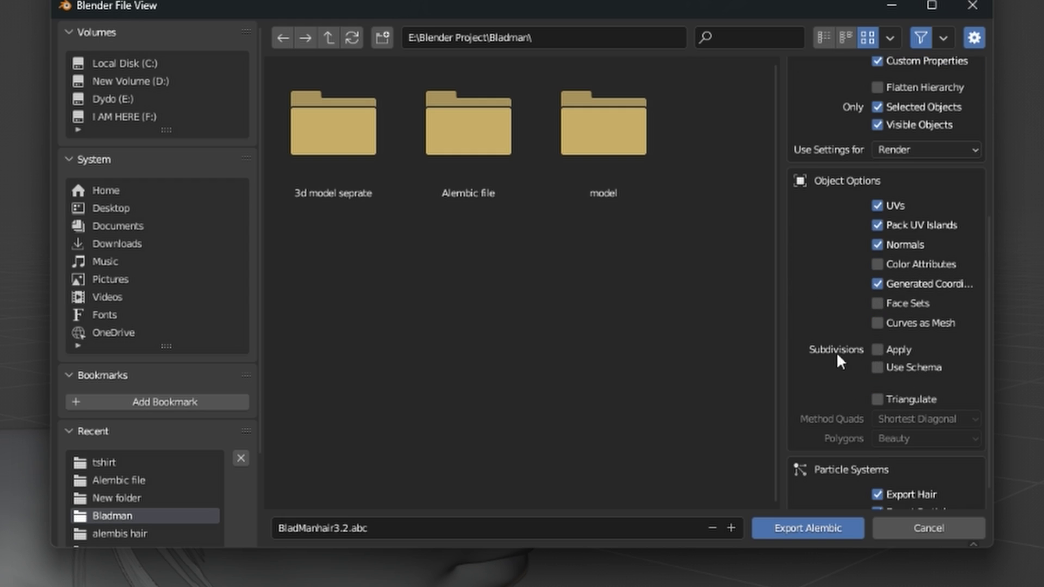
pyautogui.scroll(-1, 846, 453)
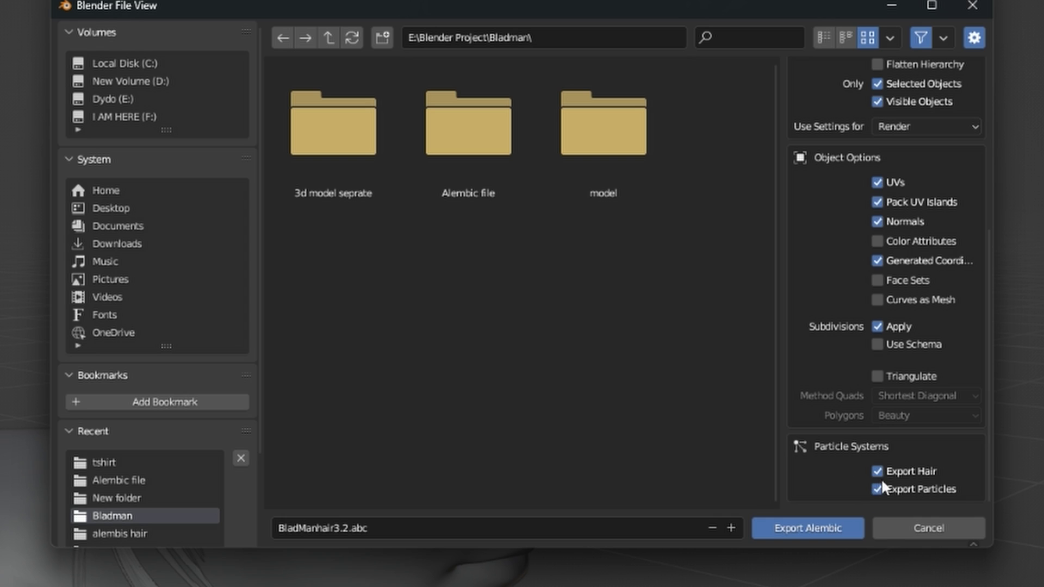
pyautogui.scroll(6, 846, 430)
pyautogui.scroll(6, 856, 219)
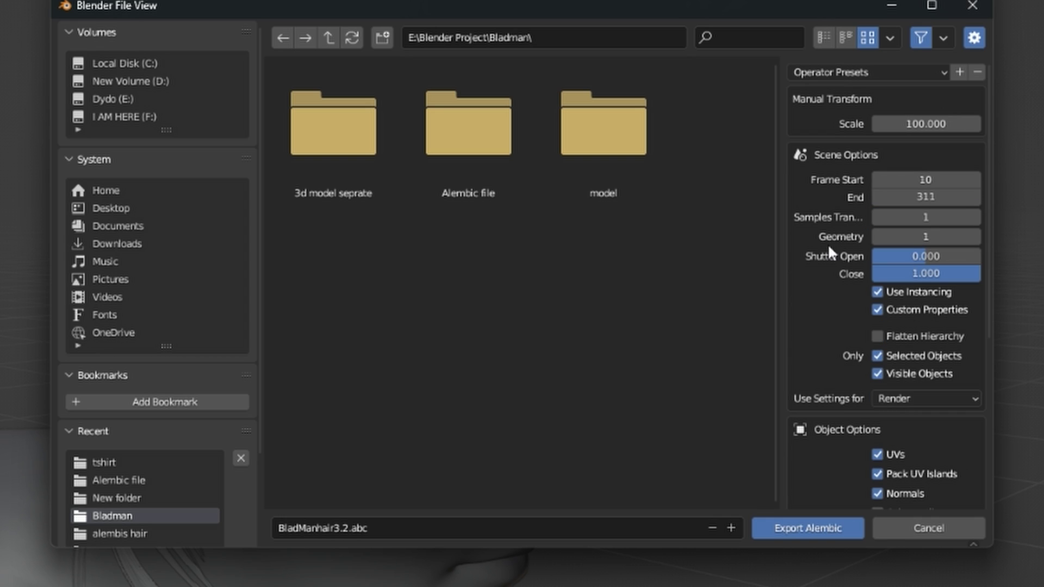
# Choose the Alembic file folder as the export destination, reposition the export dialog, and dismiss it without exporting
pyautogui.doubleClick(452, 188)
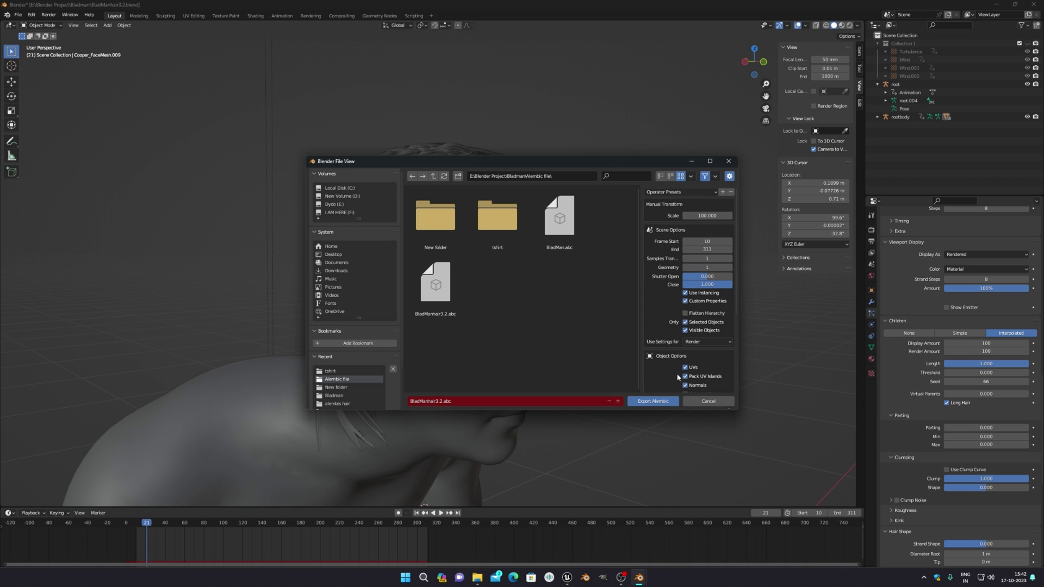
pyautogui.moveTo(654, 161); pyautogui.dragTo(727, 125)
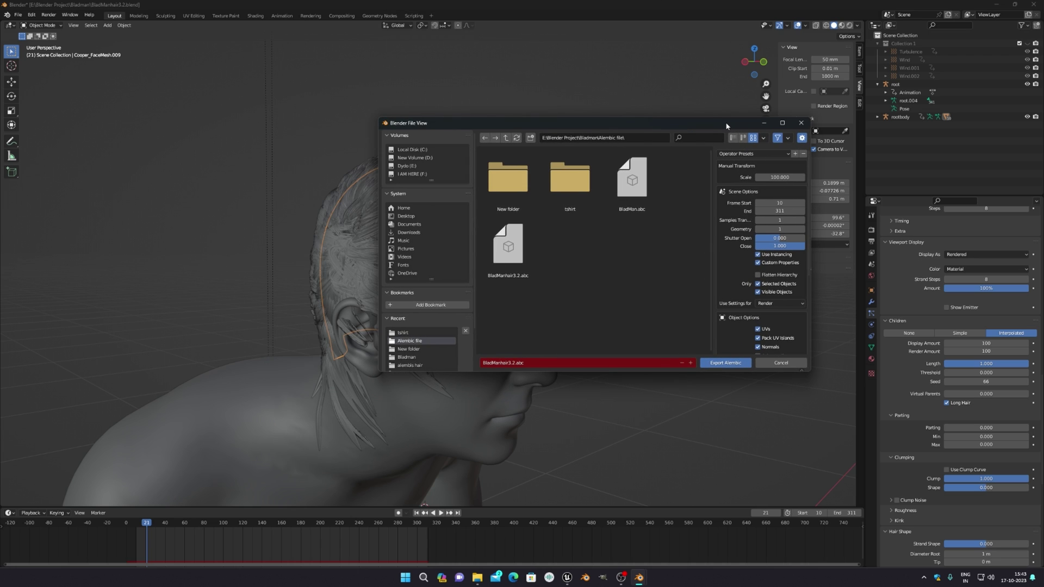
pyautogui.moveTo(727, 126); pyautogui.dragTo(703, 126)
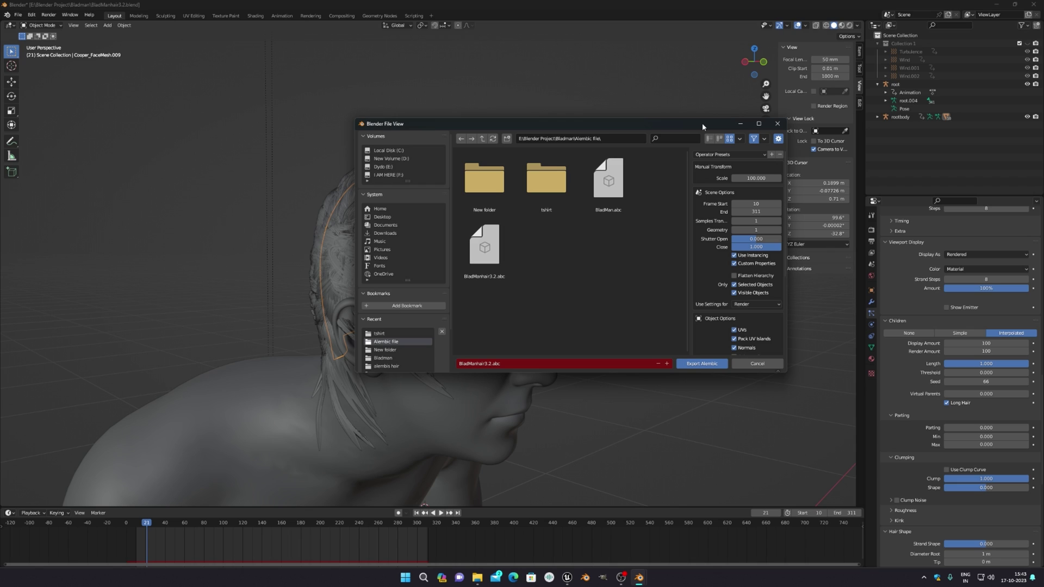
pyautogui.moveTo(703, 123); pyautogui.dragTo(748, 283)
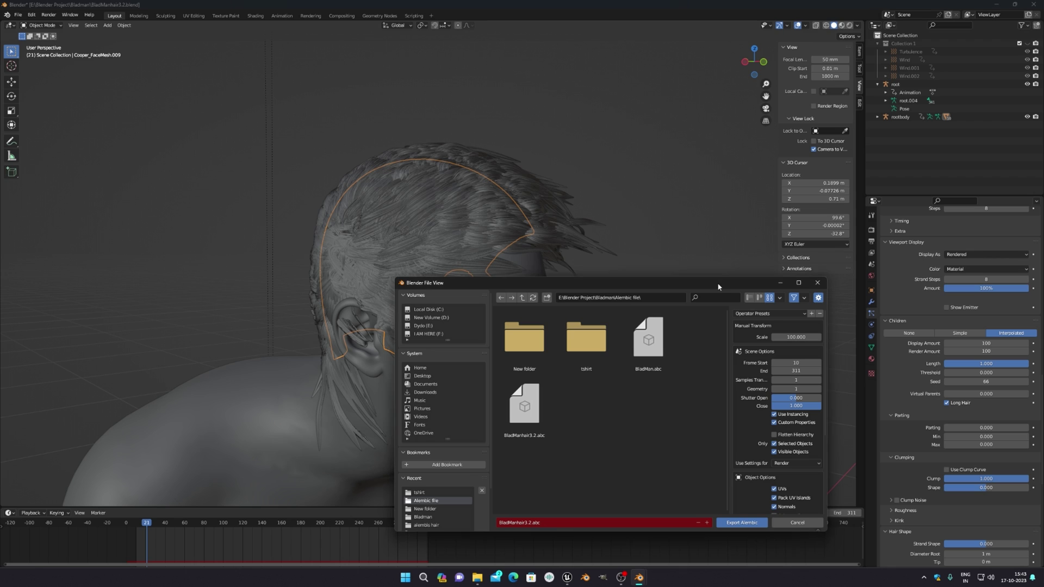
pyautogui.moveTo(718, 287); pyautogui.dragTo(670, 100)
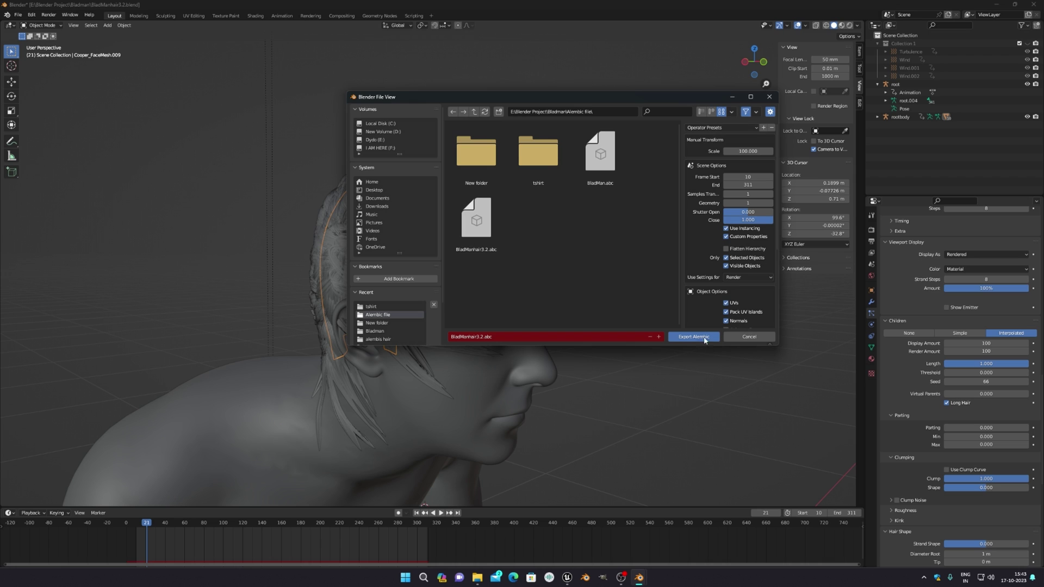
pyautogui.click(769, 100)
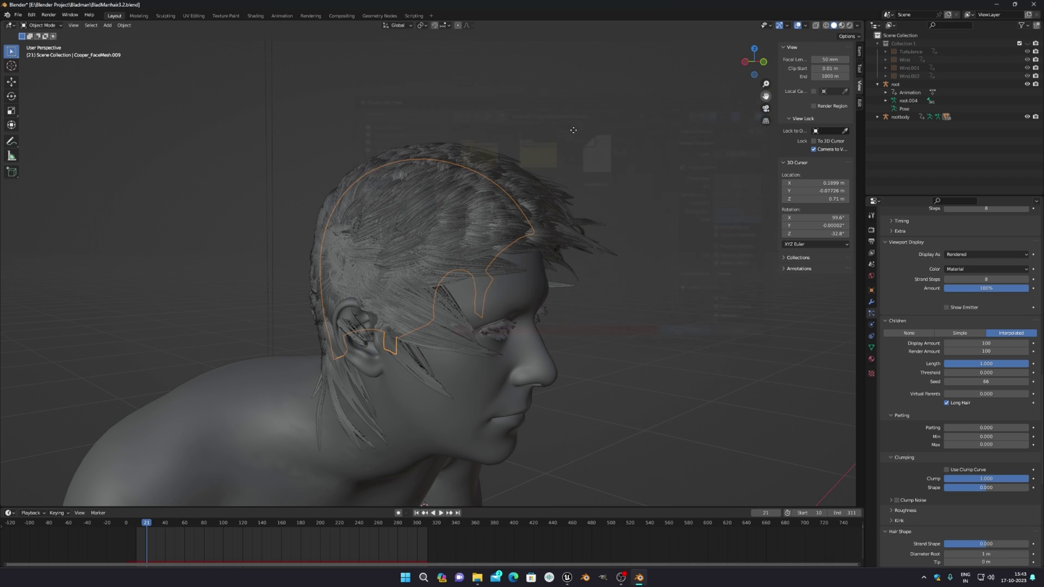
# Quit Blender, switch to Unreal Engine and open the hair folder inside Content/Character_animation/NewFolder
pyautogui.hotkey('ctrl', 'q')
pyautogui.click(538, 303)
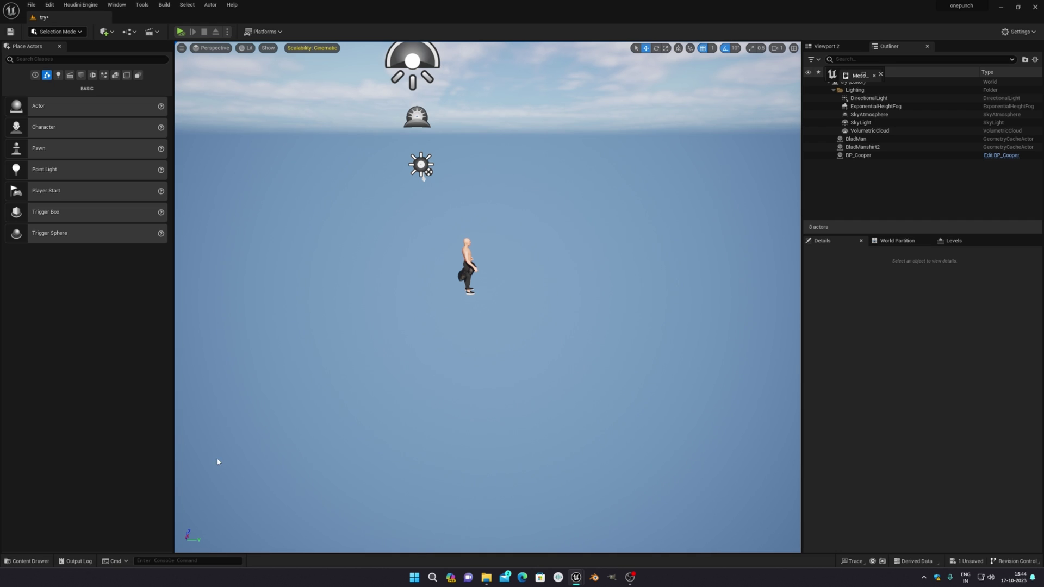
pyautogui.click(34, 562)
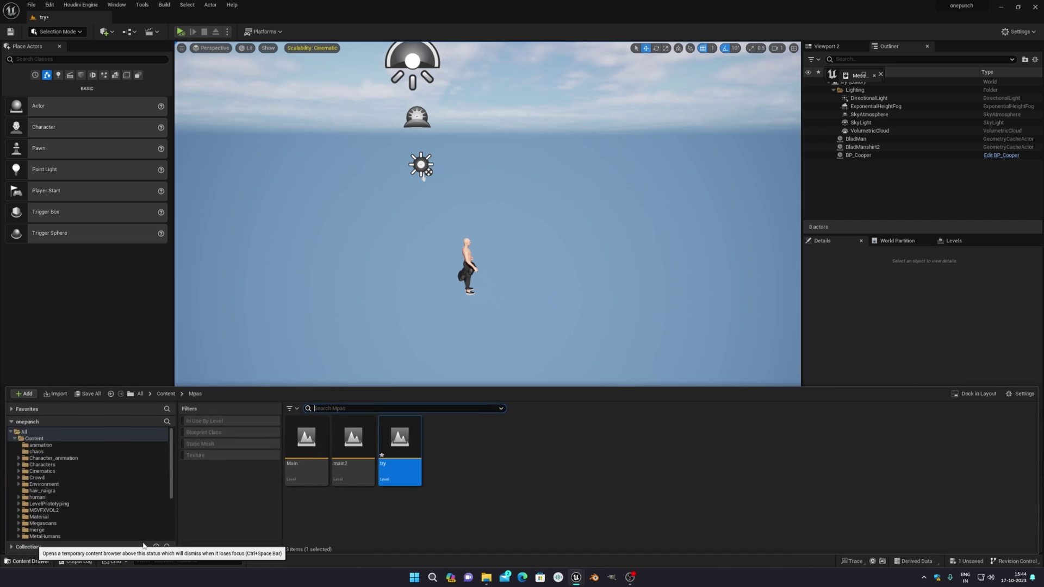
pyautogui.click(47, 438)
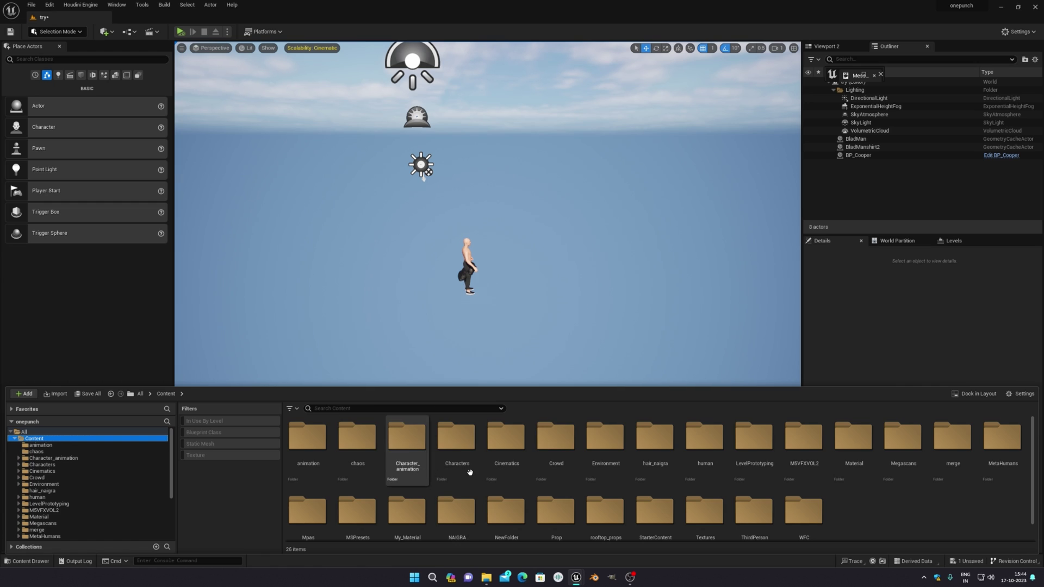
pyautogui.doubleClick(407, 438)
pyautogui.doubleClick(303, 471)
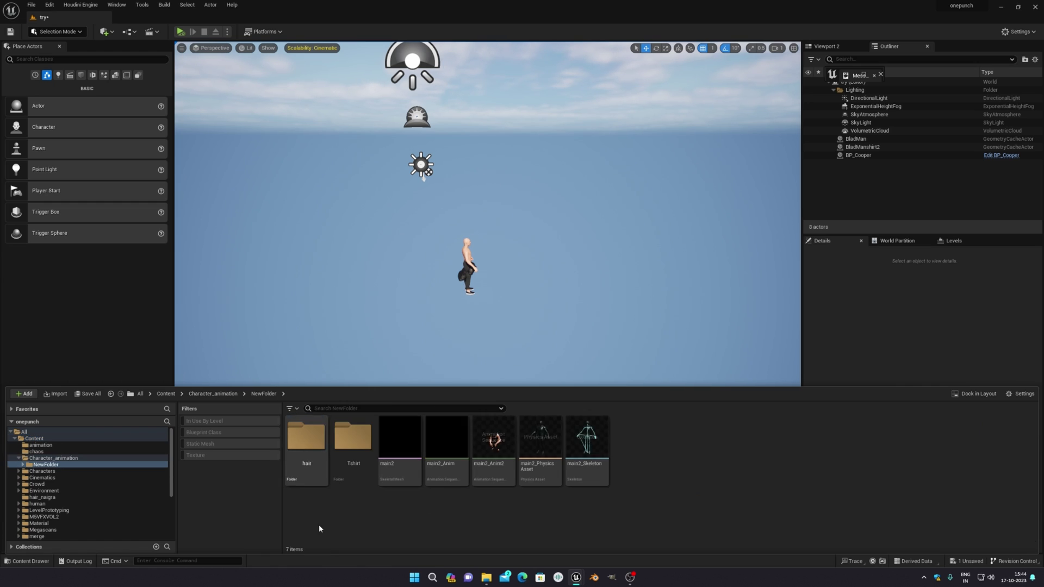
pyautogui.click(319, 472)
pyautogui.doubleClick(320, 472)
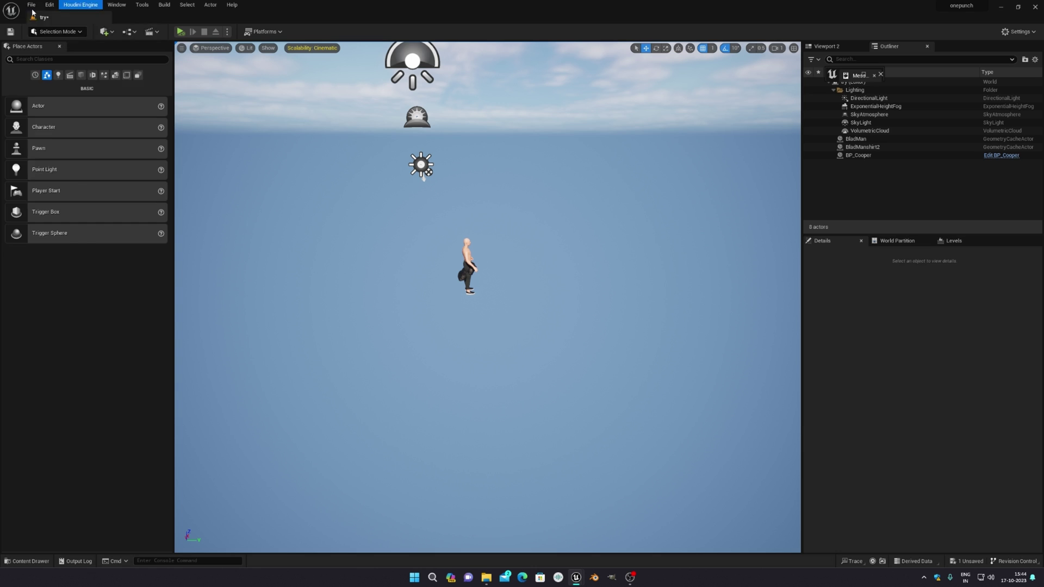
# Search the project's plugins for "groom" to check the Alembic Groom Importer
pyautogui.click(49, 5)
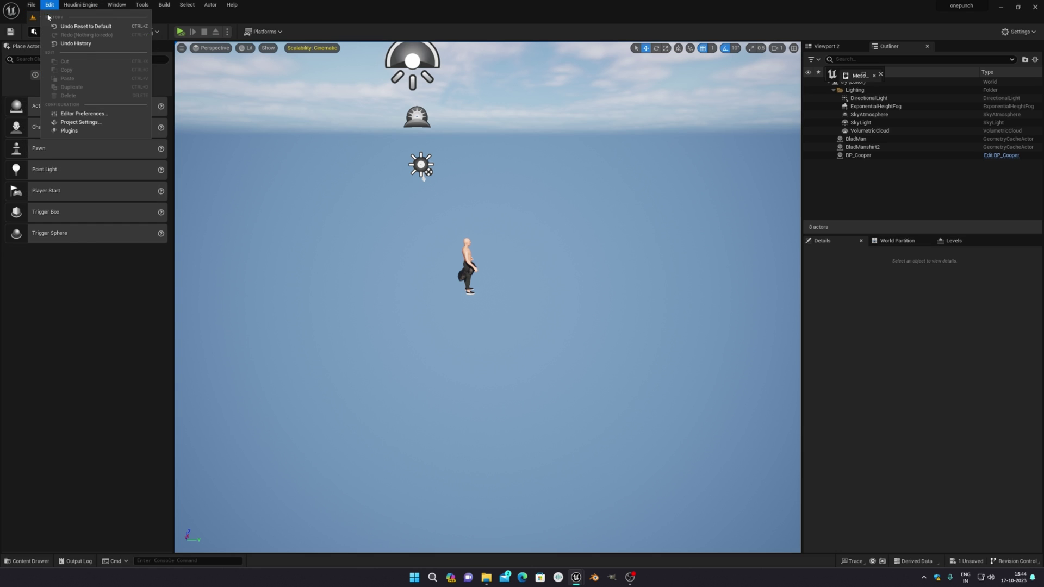
pyautogui.click(71, 131)
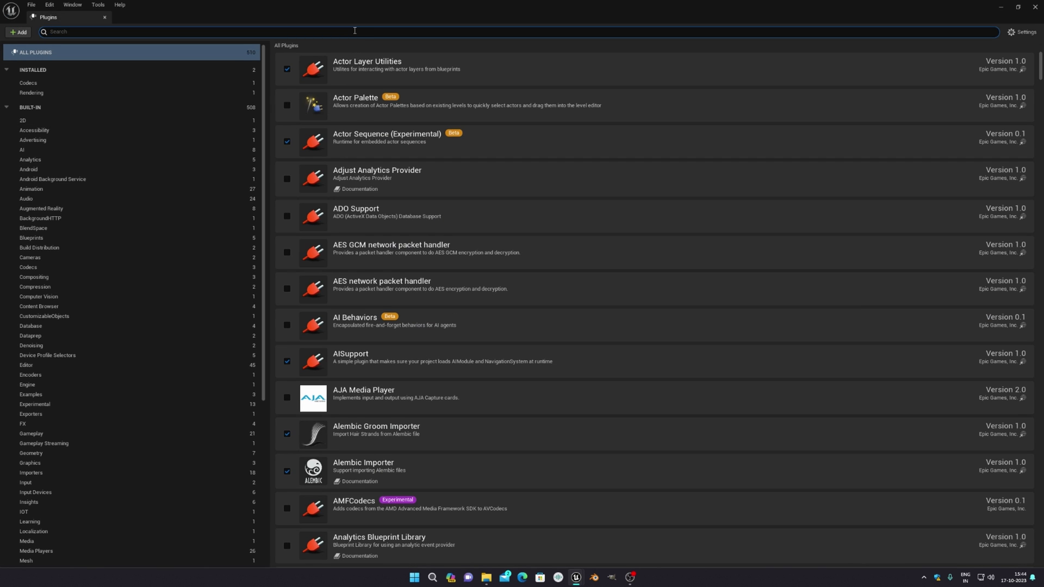
pyautogui.write('groom')
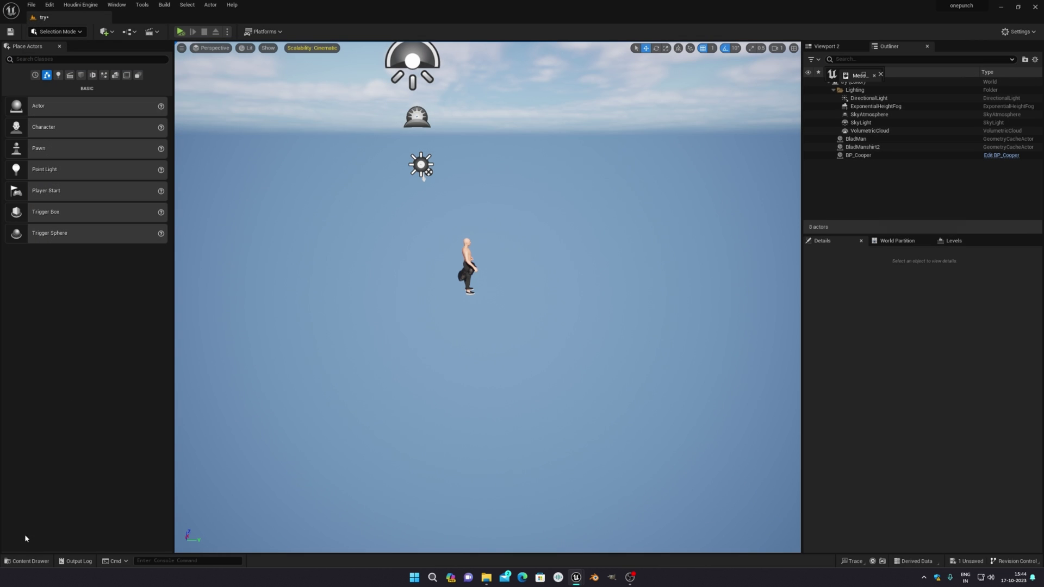
# Start importing BladManhair3.2.abc from the Bladman project's Alembic file folder into the hair folder and reposition the groom import options
pyautogui.click(28, 561)
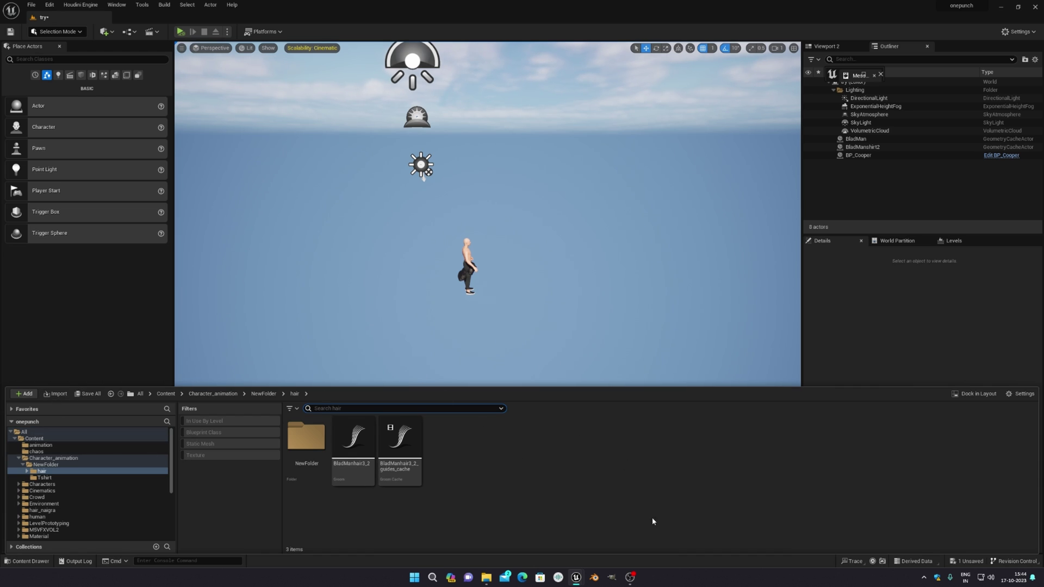
pyautogui.click(486, 580)
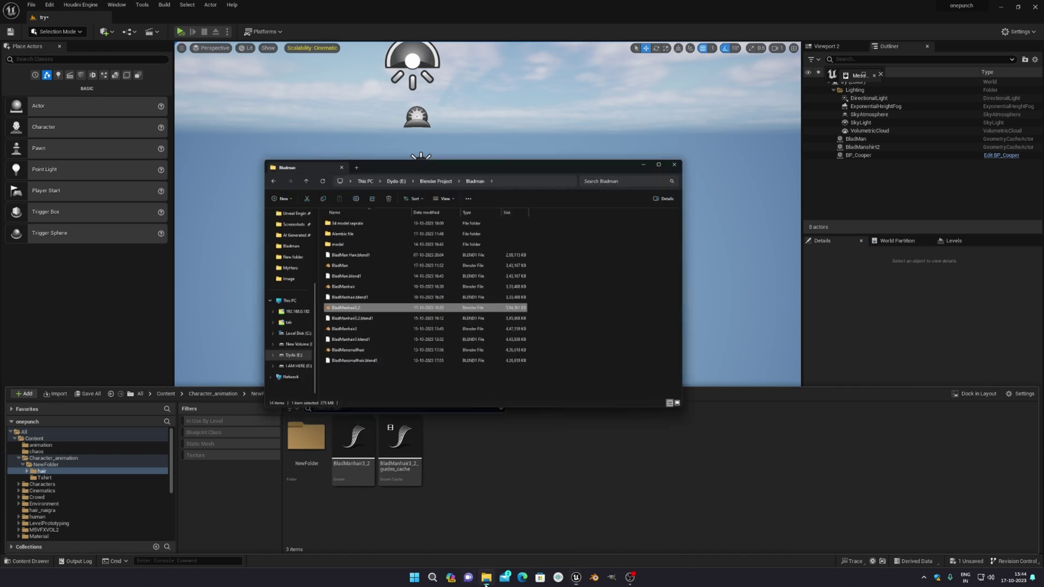
pyautogui.moveTo(614, 89); pyautogui.dragTo(831, 75)
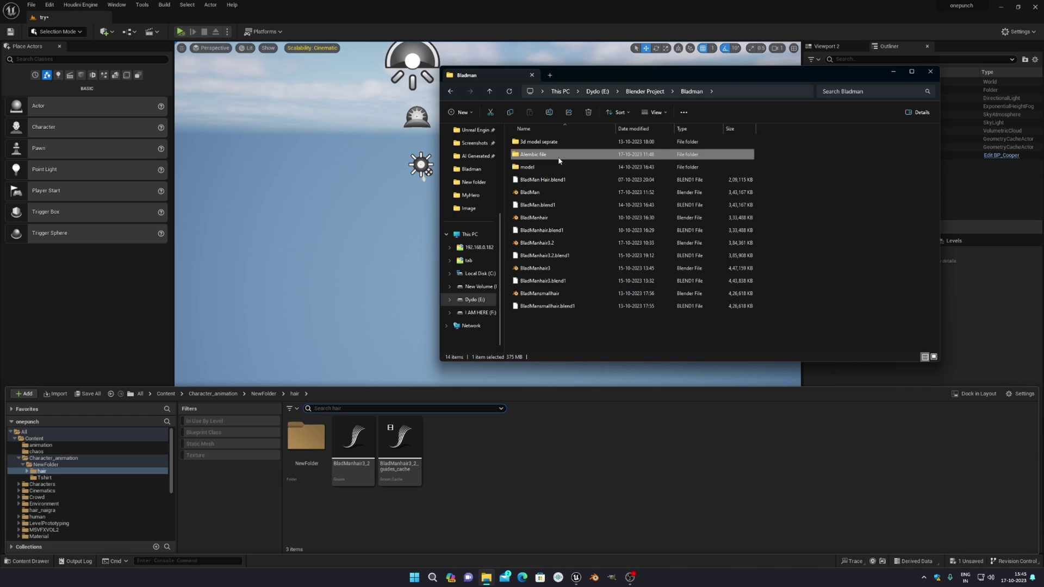
pyautogui.doubleClick(589, 156)
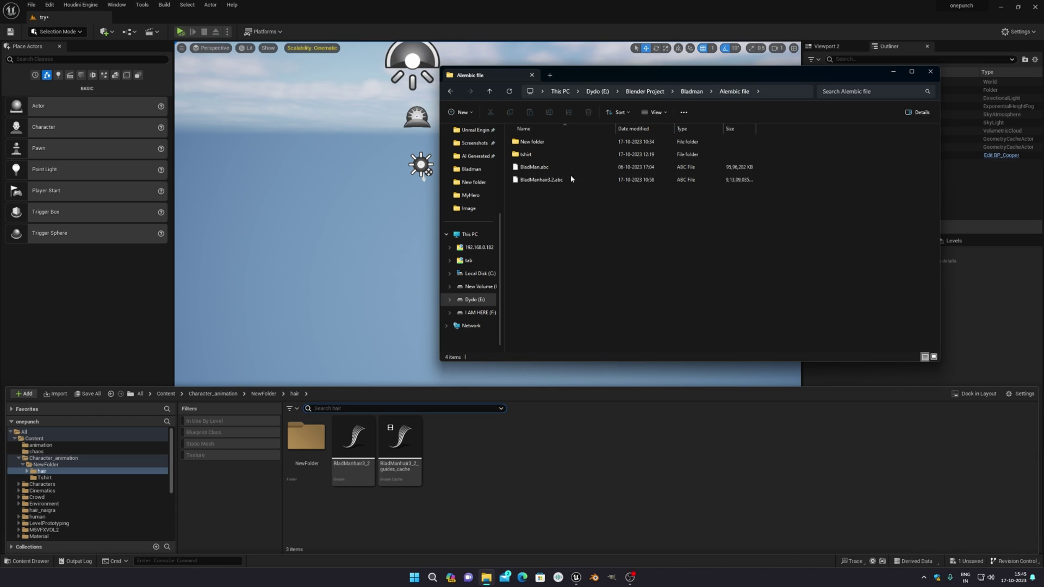
pyautogui.click(528, 184)
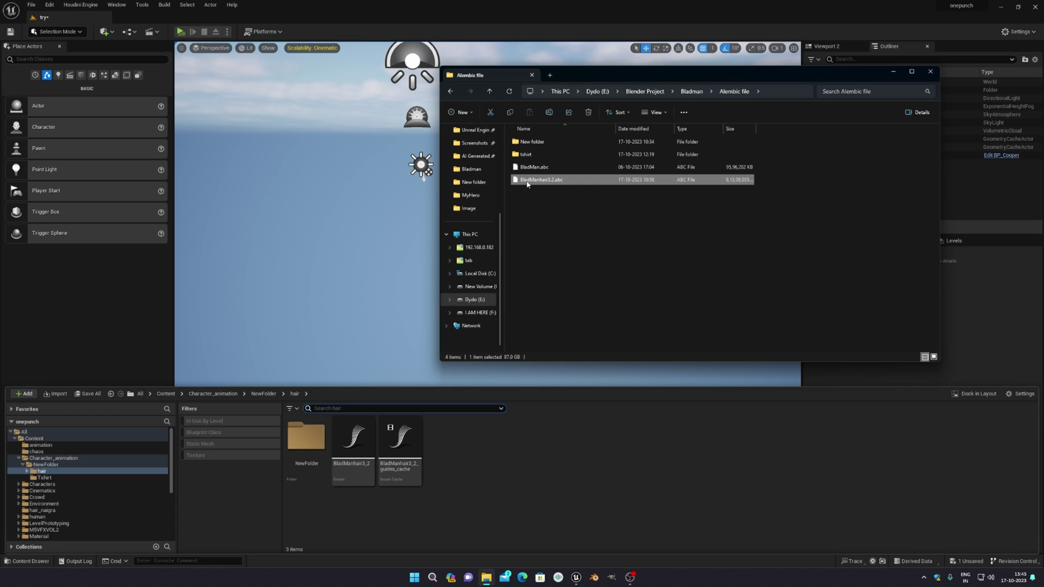
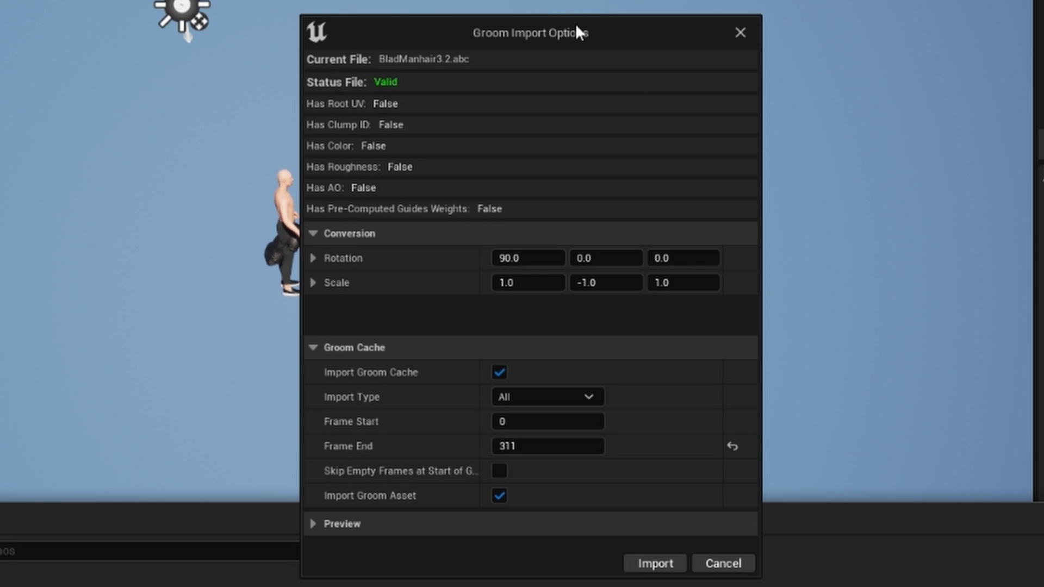
pyautogui.moveTo(578, 31); pyautogui.dragTo(560, 0)
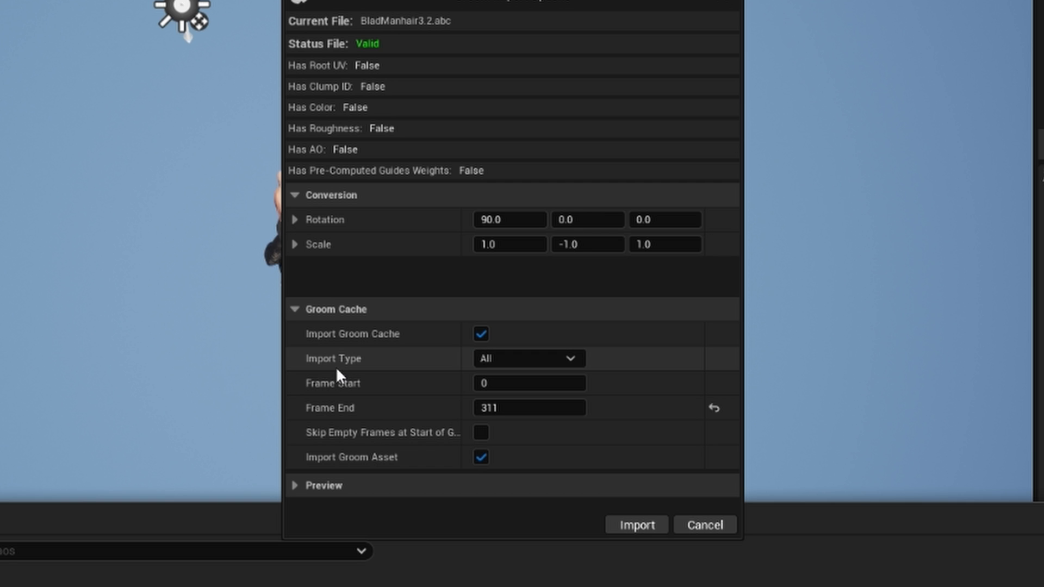
# Try the All and Strands import types for the groom cache
pyautogui.click(511, 361)
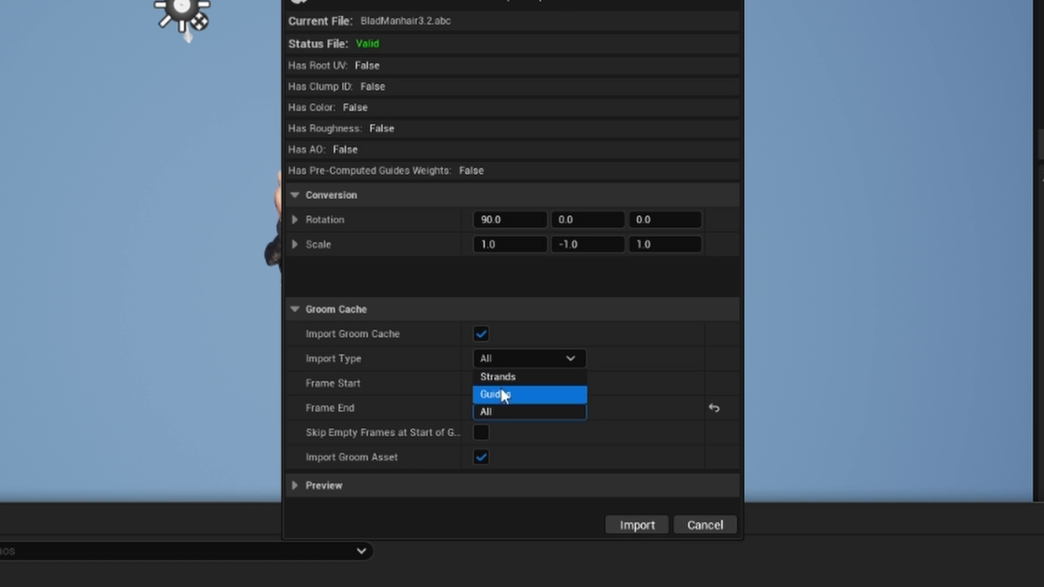
pyautogui.click(505, 409)
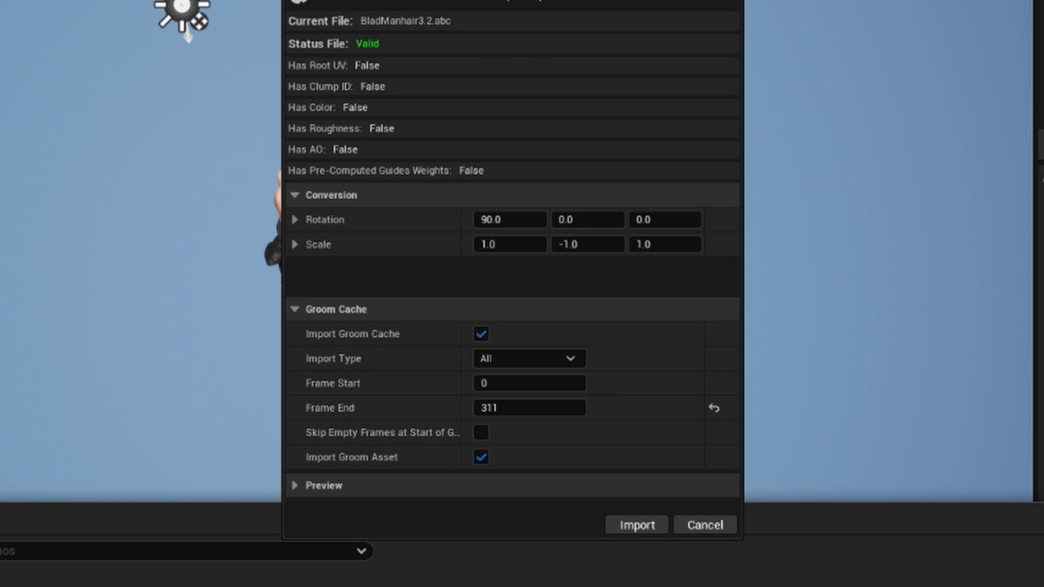
pyautogui.click(523, 358)
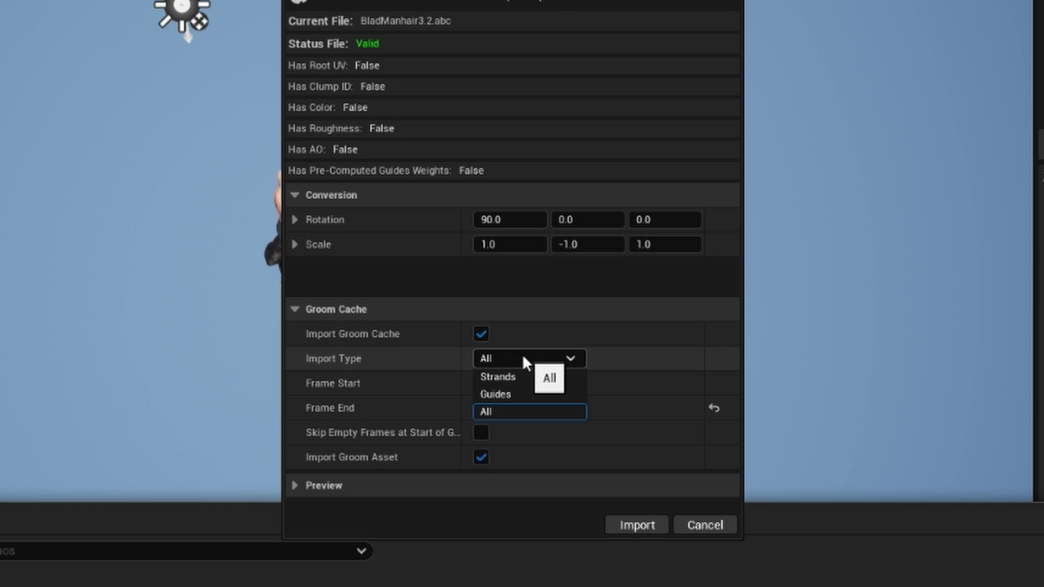
pyautogui.click(511, 378)
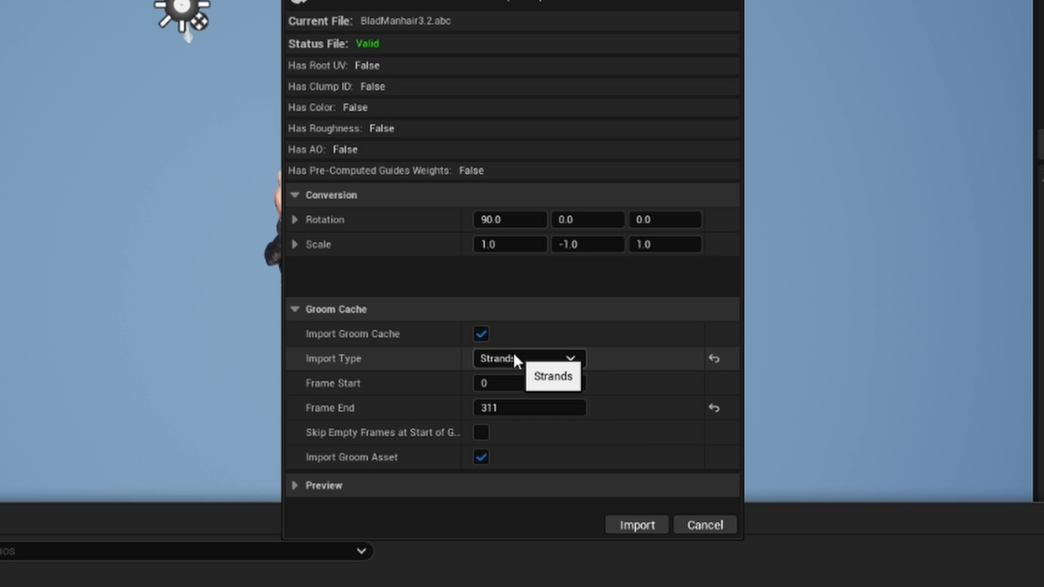
# Set the groom cache import type to Guides with empty start frames skipped, and dismiss the import options without importing
pyautogui.click(516, 358)
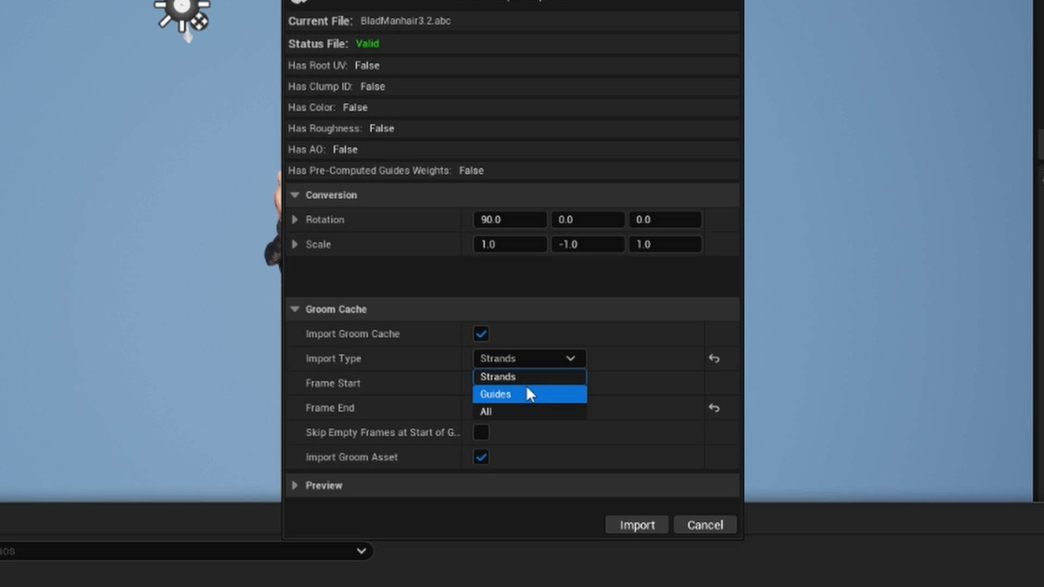
pyautogui.click(501, 394)
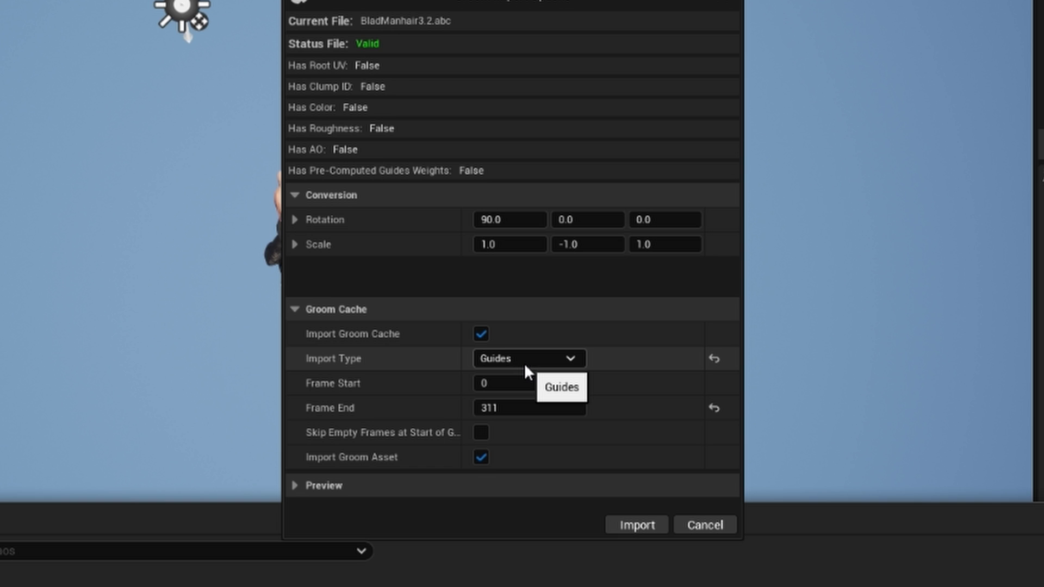
pyautogui.click(566, 359)
pyautogui.click(512, 394)
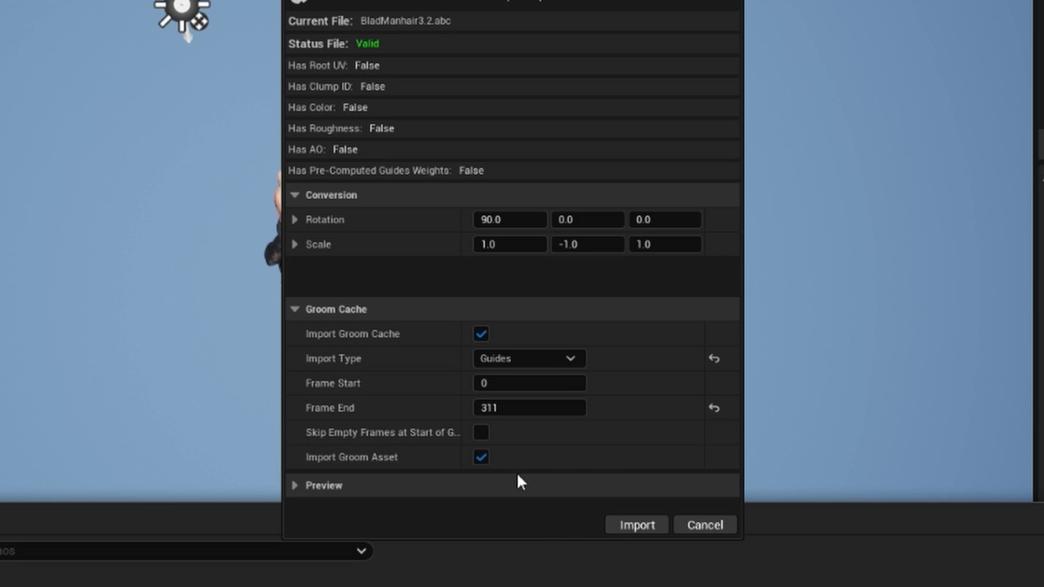
pyautogui.click(480, 433)
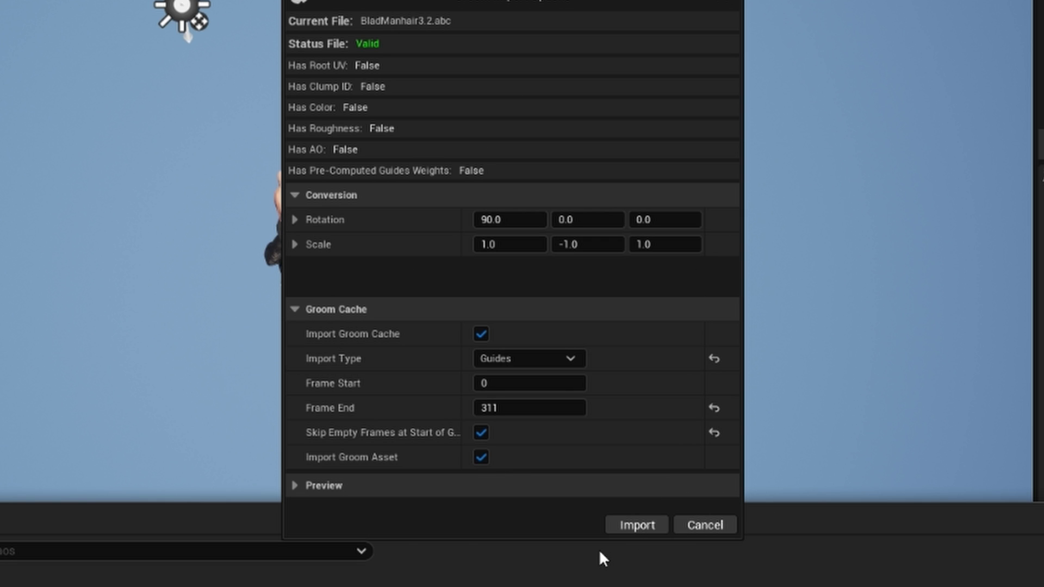
pyautogui.click(726, 2)
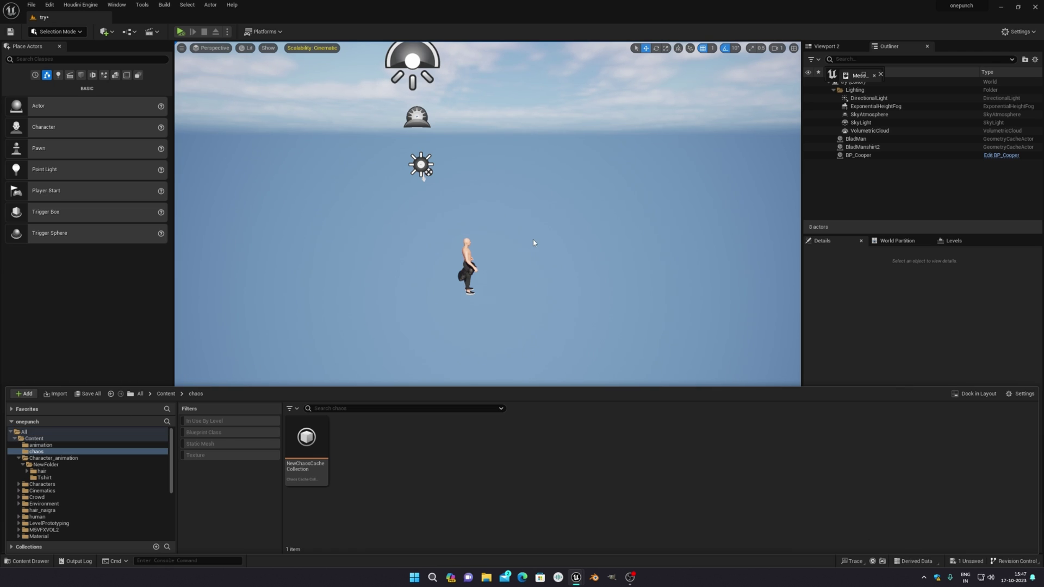
# Save the try level while closing the Unreal editor, and reopen the onepunch project
pyautogui.click(1036, 8)
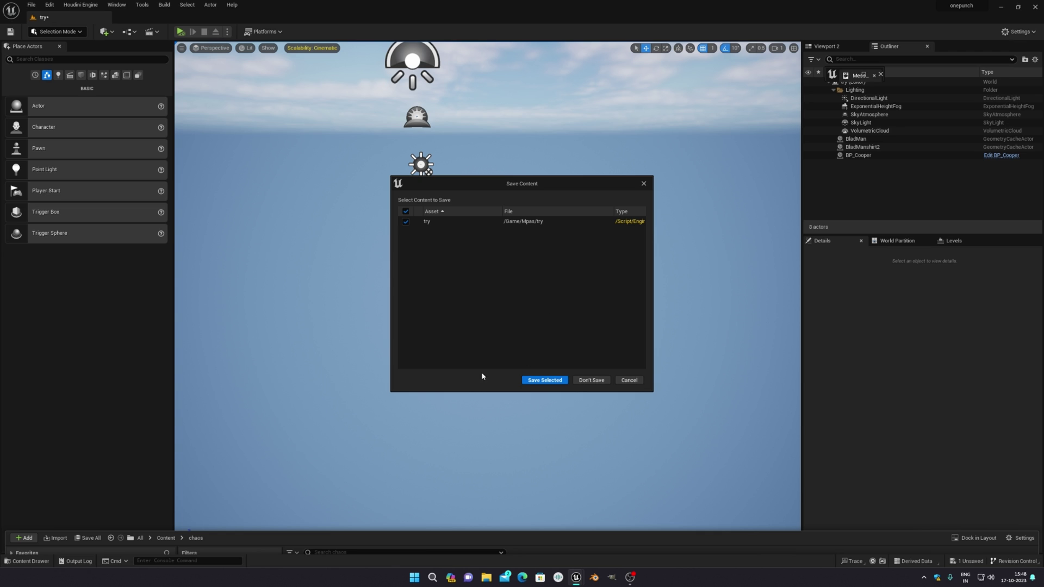
pyautogui.click(545, 381)
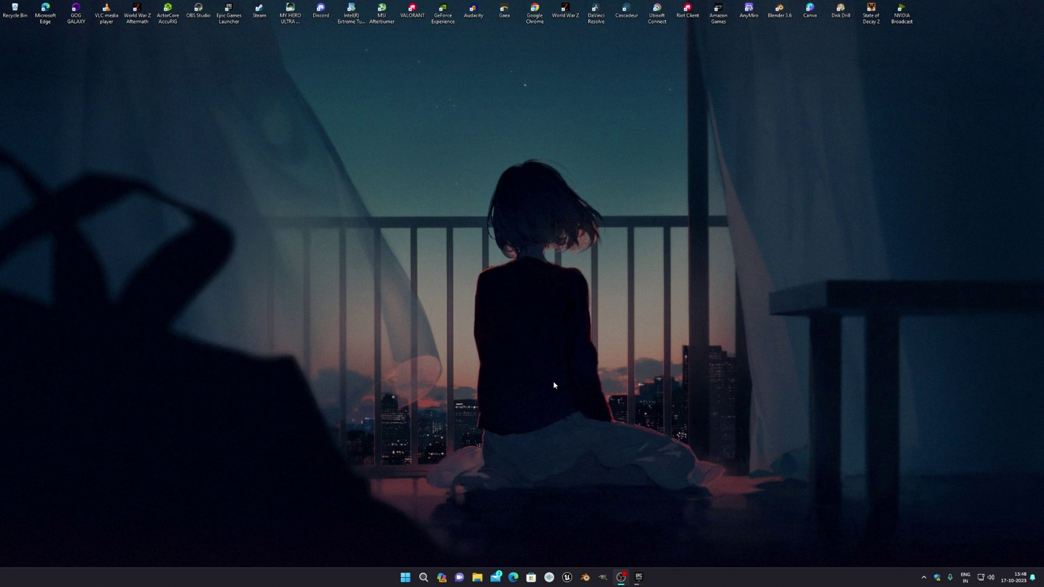
pyautogui.click(550, 577)
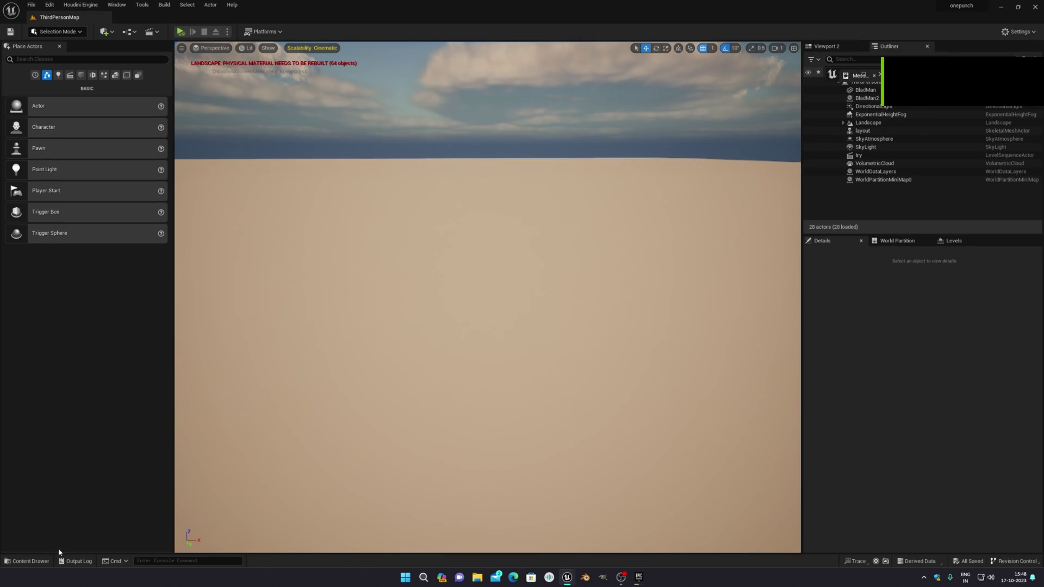
# Open the hair folder inside Content/Character_animation/NewFolder
pyautogui.click(30, 561)
pyautogui.click(54, 458)
pyautogui.doubleClick(306, 436)
pyautogui.doubleClick(306, 437)
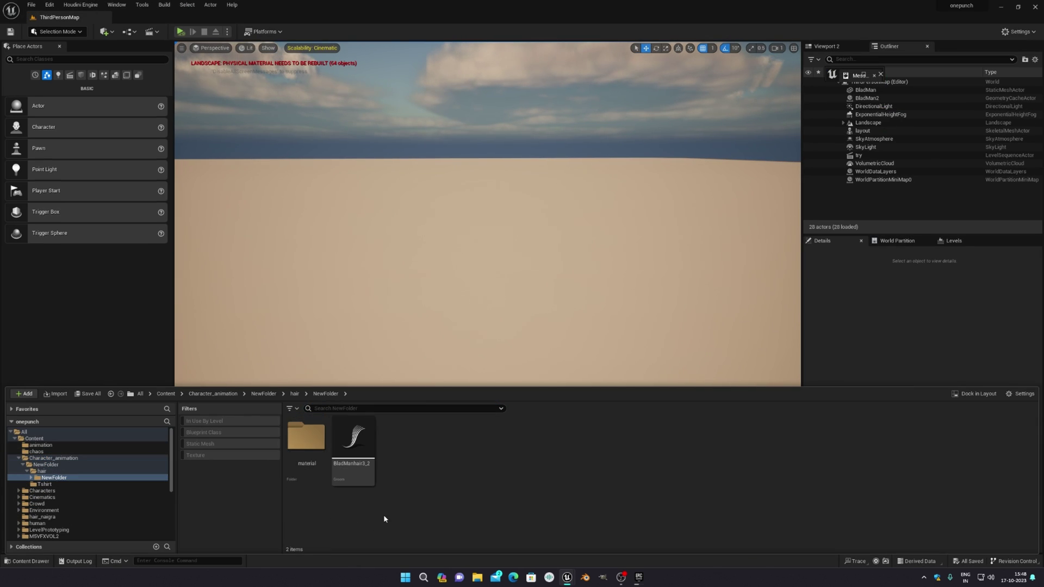
pyautogui.click(82, 471)
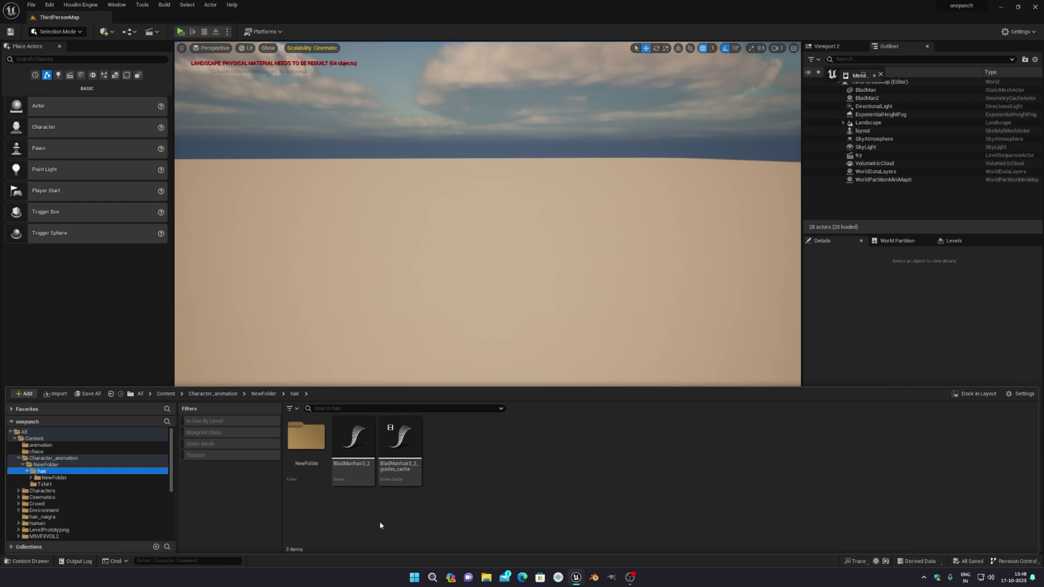
# Check the imported BladManhair3_2 groom and its BladManhair3_2_guides_cache groom cache in the hair folder
pyautogui.click(405, 493)
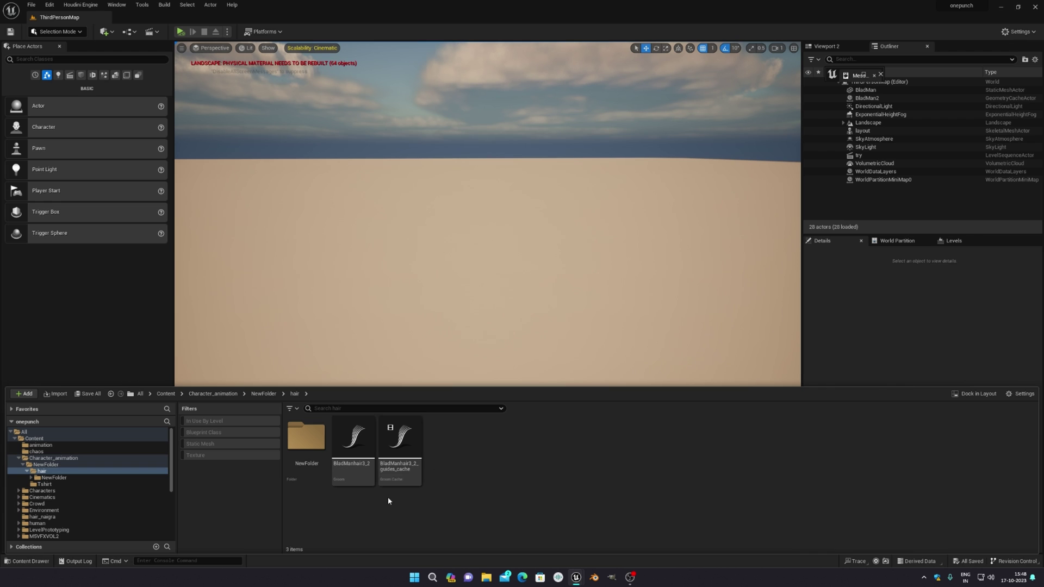
pyautogui.click(389, 482)
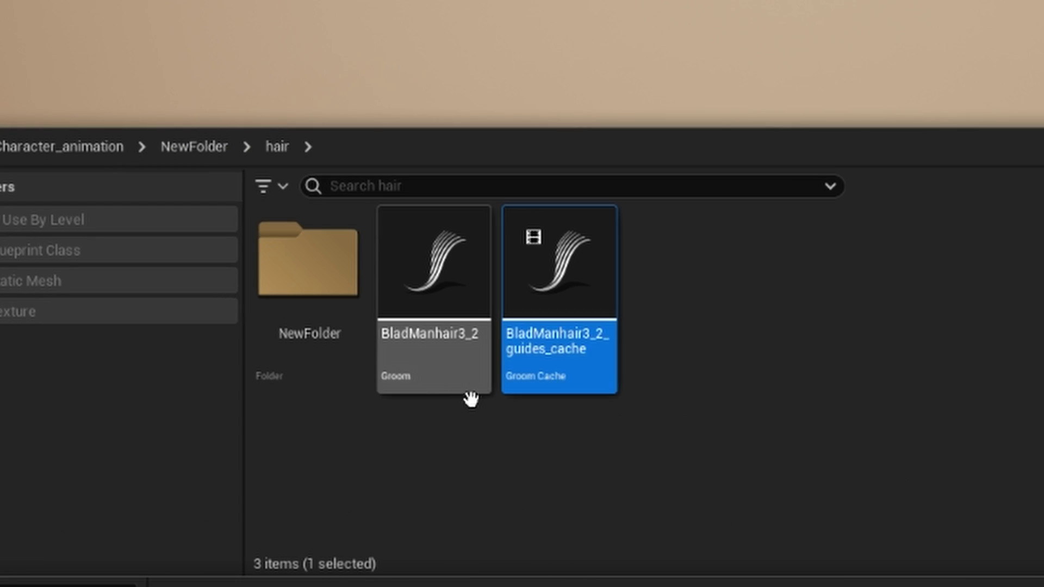
pyautogui.click(457, 389)
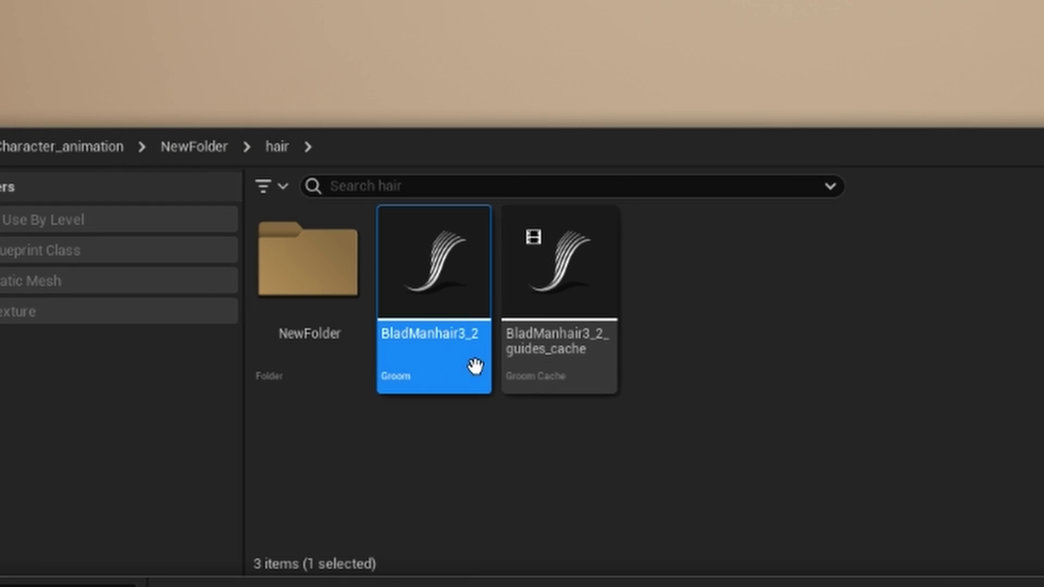
pyautogui.moveTo(552, 379)
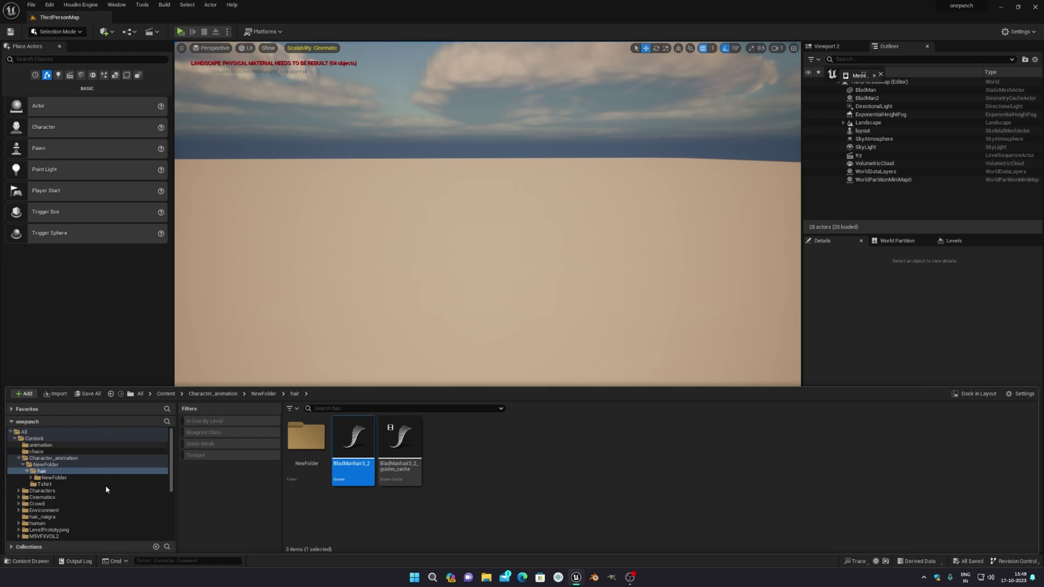
pyautogui.click(347, 513)
pyautogui.click(353, 440)
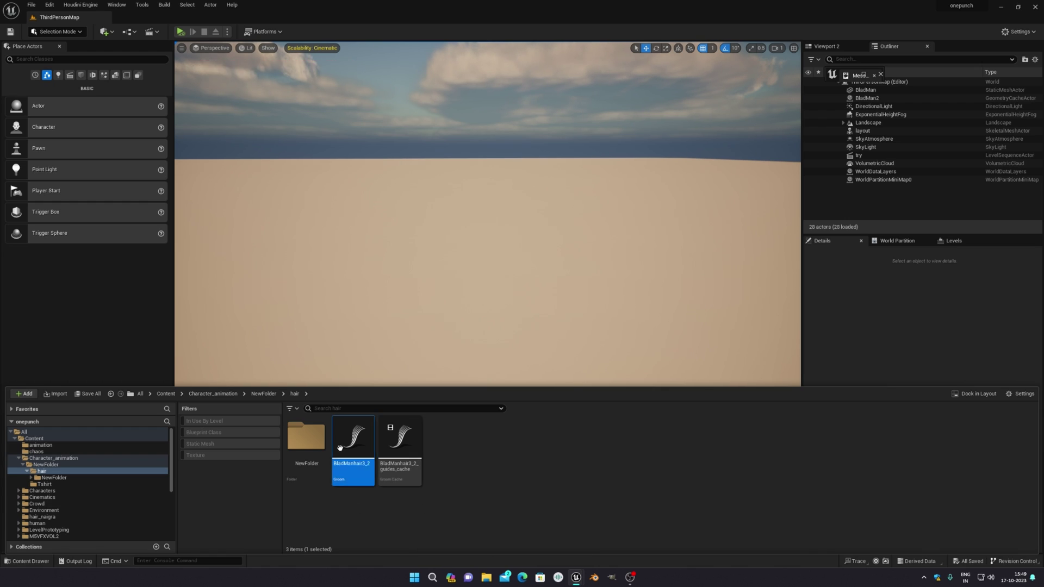
pyautogui.click(399, 440)
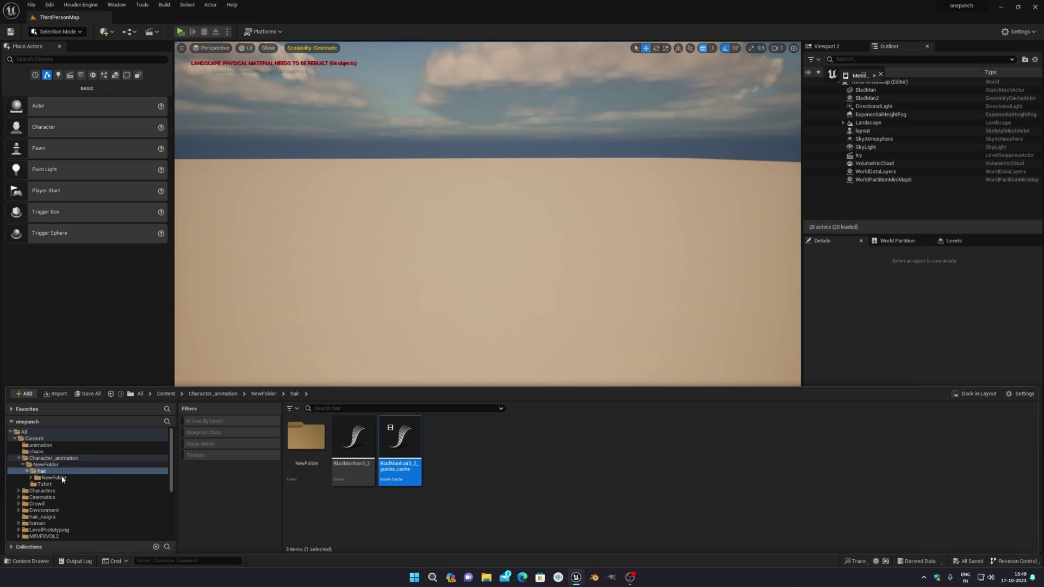
# Open the try level from the Mpas folder and frame the character from the front
pyautogui.scroll(-6, 72, 517)
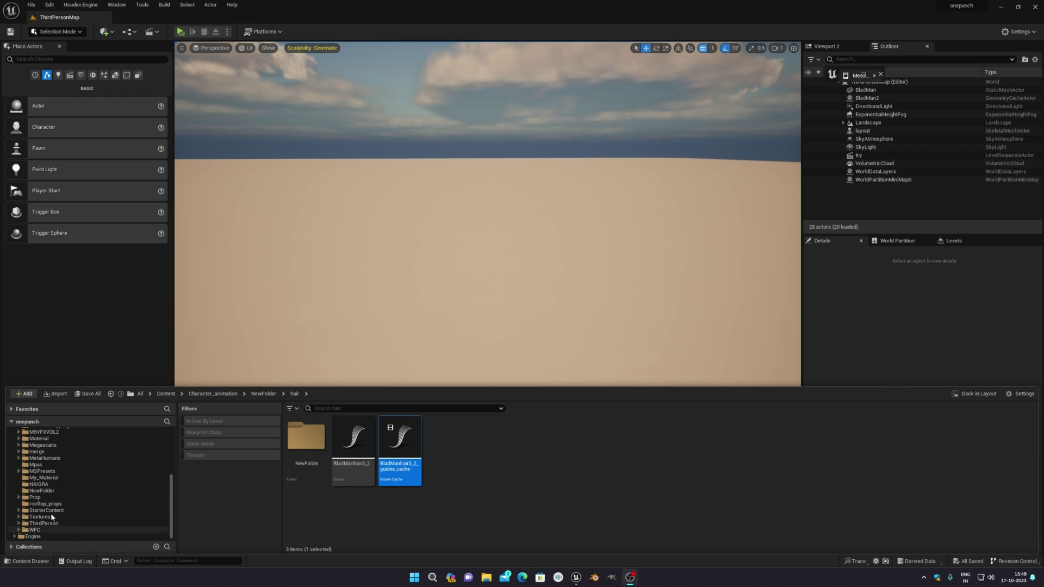
pyautogui.scroll(2, 69, 494)
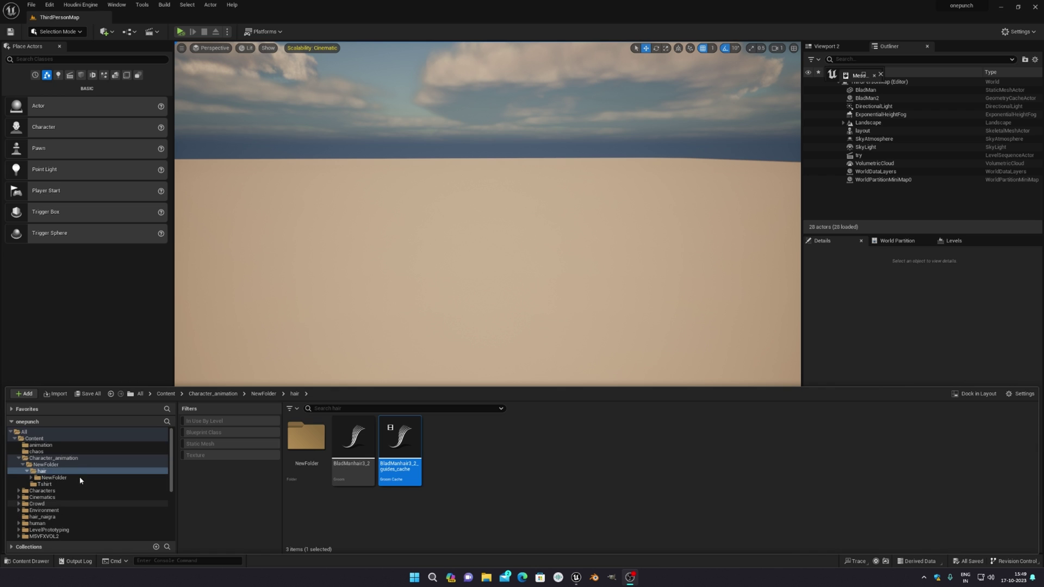
pyautogui.scroll(-2, 79, 476)
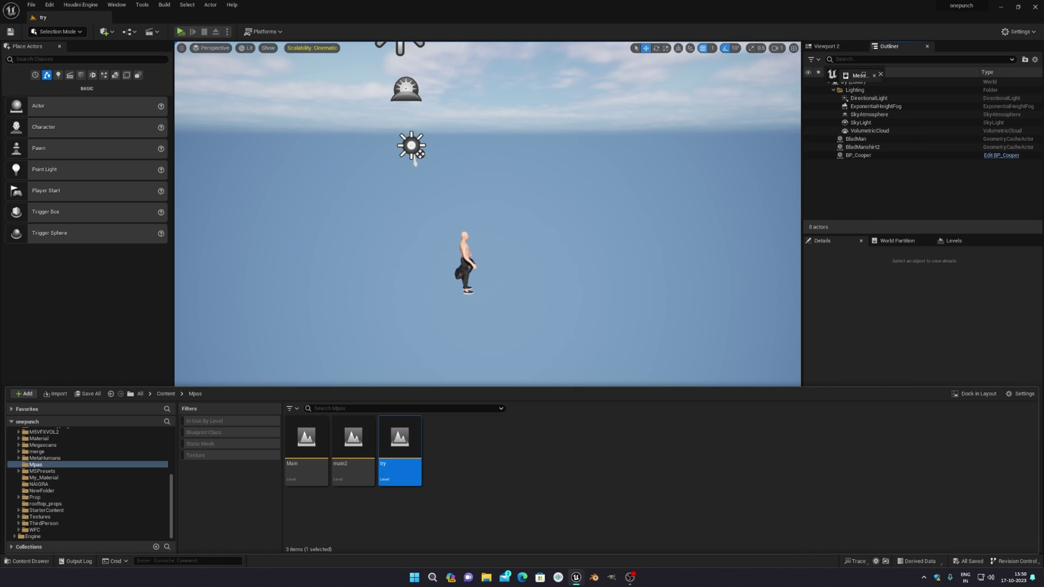
pyautogui.moveTo(419, 154); pyautogui.dragTo(471, 367)
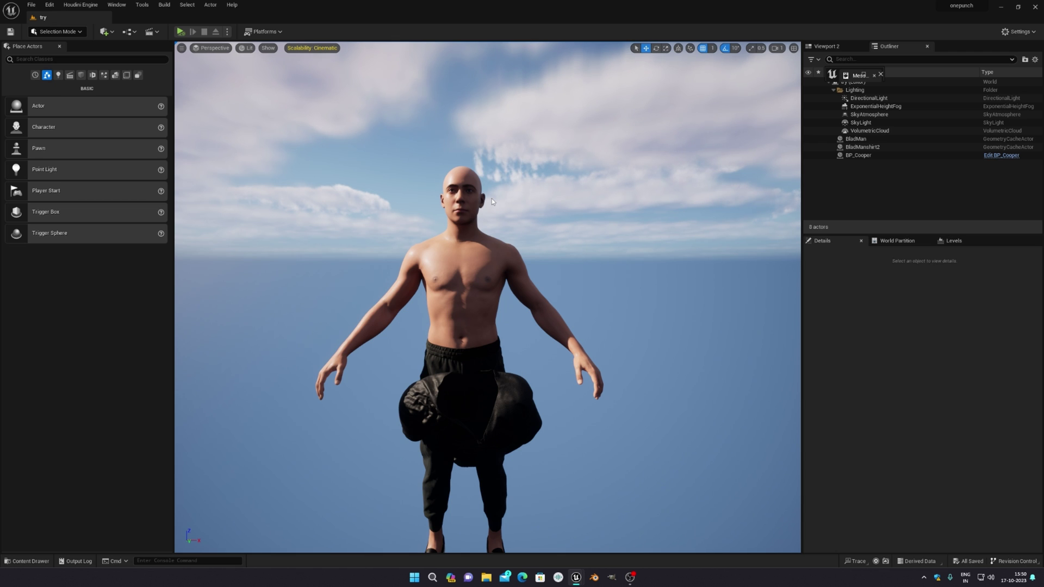
# Open the try level sequence from the animation folder and bring the whole crouching character into view
pyautogui.click(37, 561)
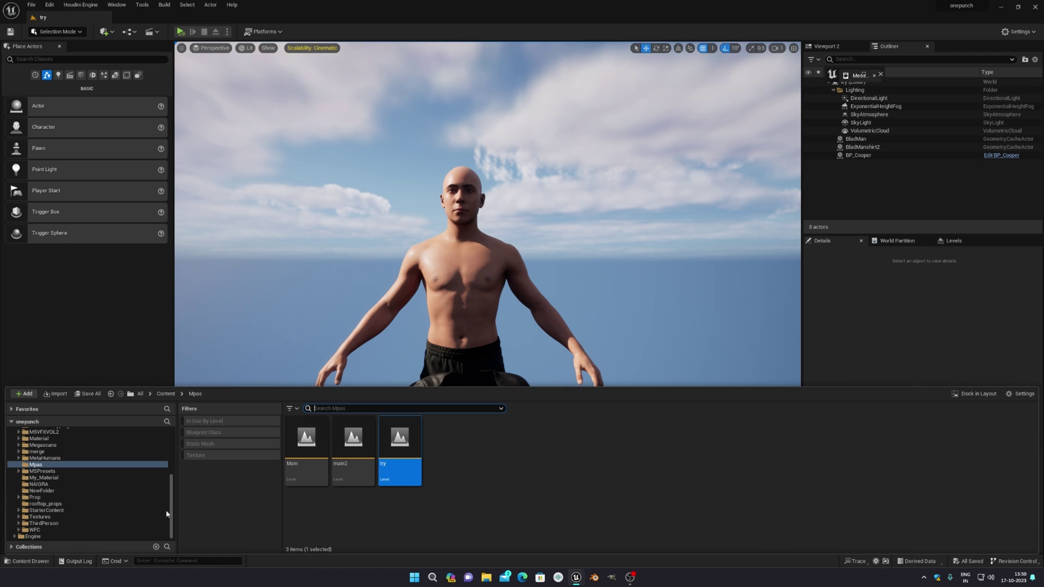
pyautogui.scroll(5, 167, 514)
pyautogui.click(41, 444)
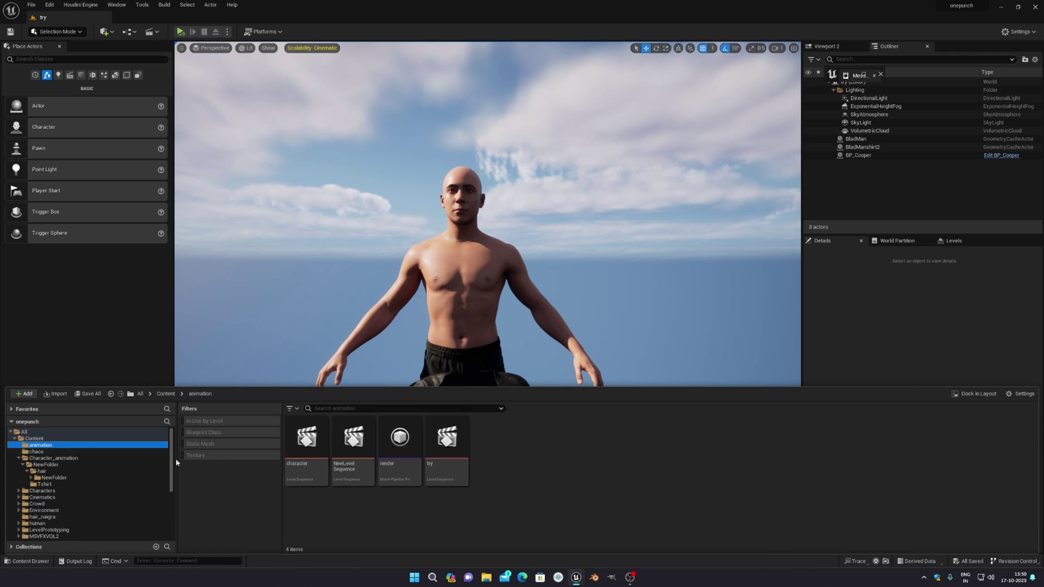
pyautogui.doubleClick(447, 446)
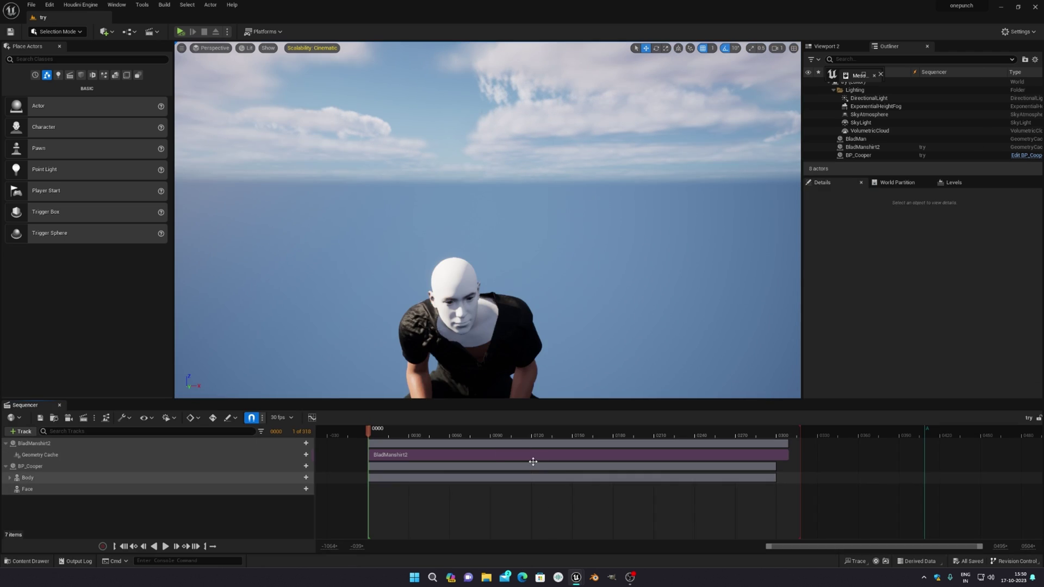
pyautogui.scroll(-3, 529, 319)
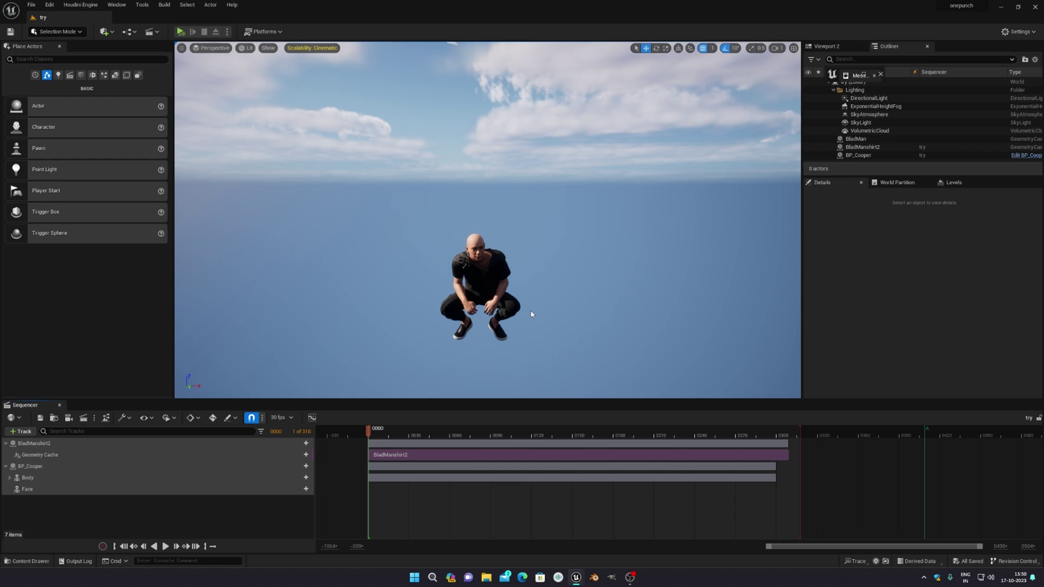
# Review the BladManshirt2 and BP_Cooper tracks in the sequence, including the Body and Face component tracks
pyautogui.scroll(4, 532, 315)
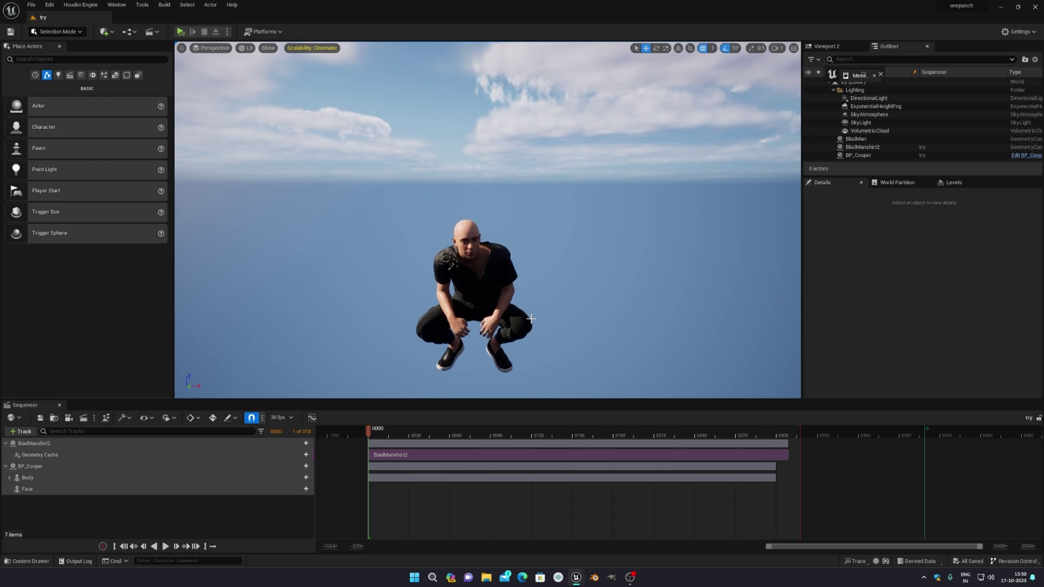
pyautogui.scroll(-3, 532, 319)
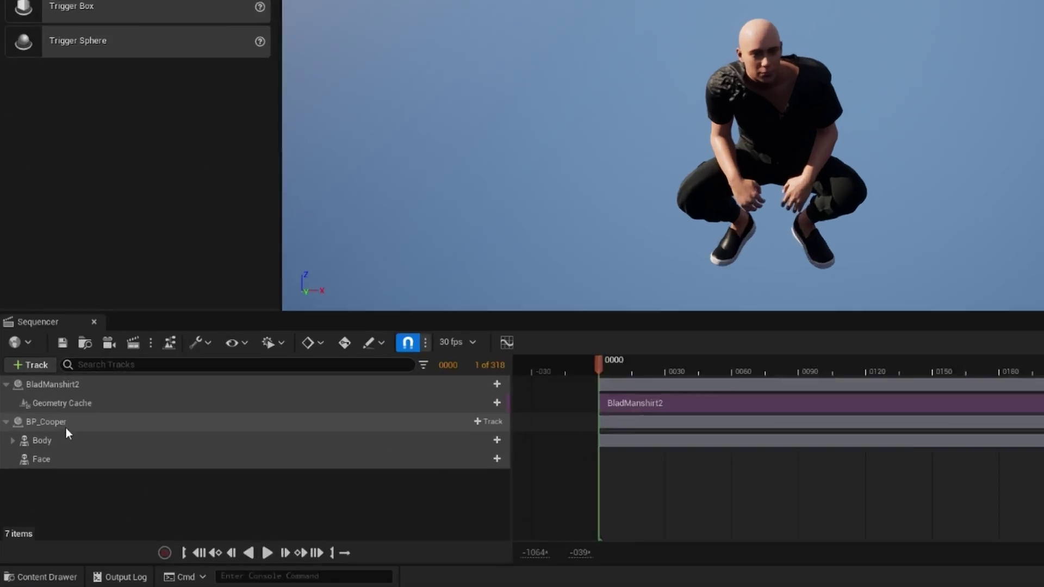
pyautogui.click(40, 466)
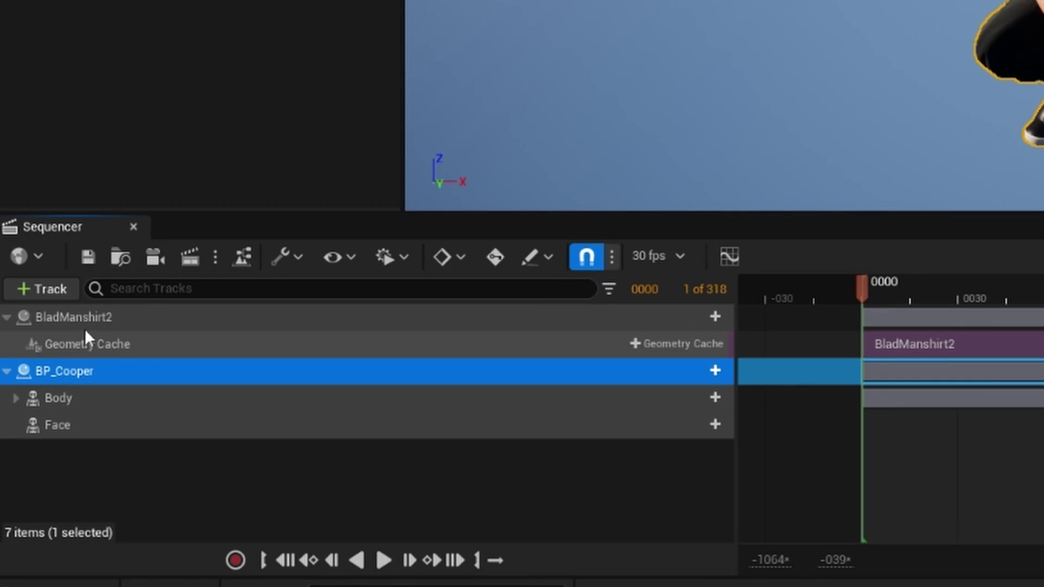
pyautogui.click(76, 398)
pyautogui.click(75, 424)
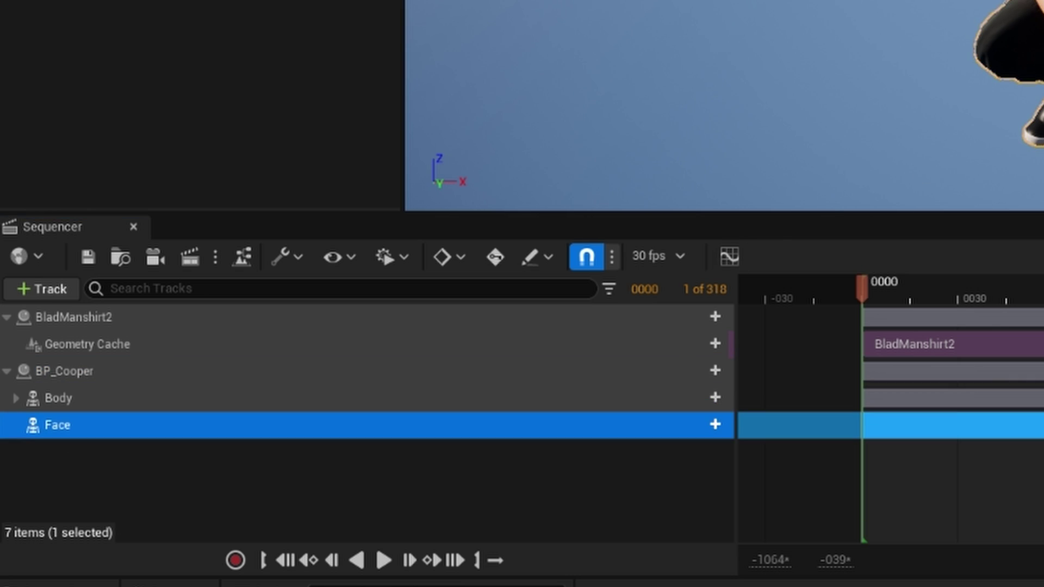
pyautogui.click(73, 317)
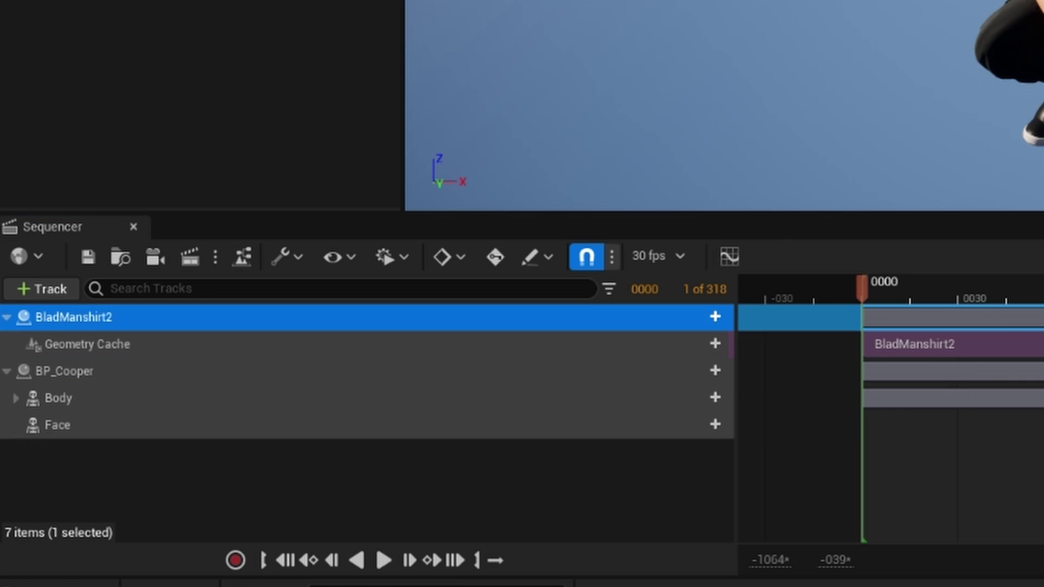
pyautogui.click(120, 383)
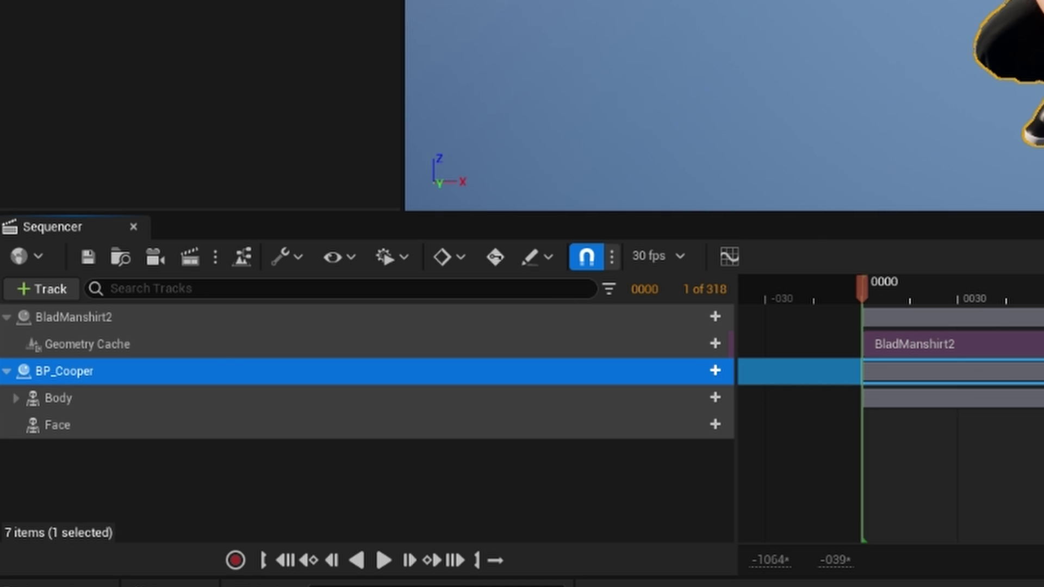
pyautogui.keyDown('ctrl'); pyautogui.click(89, 377); pyautogui.keyUp('ctrl')
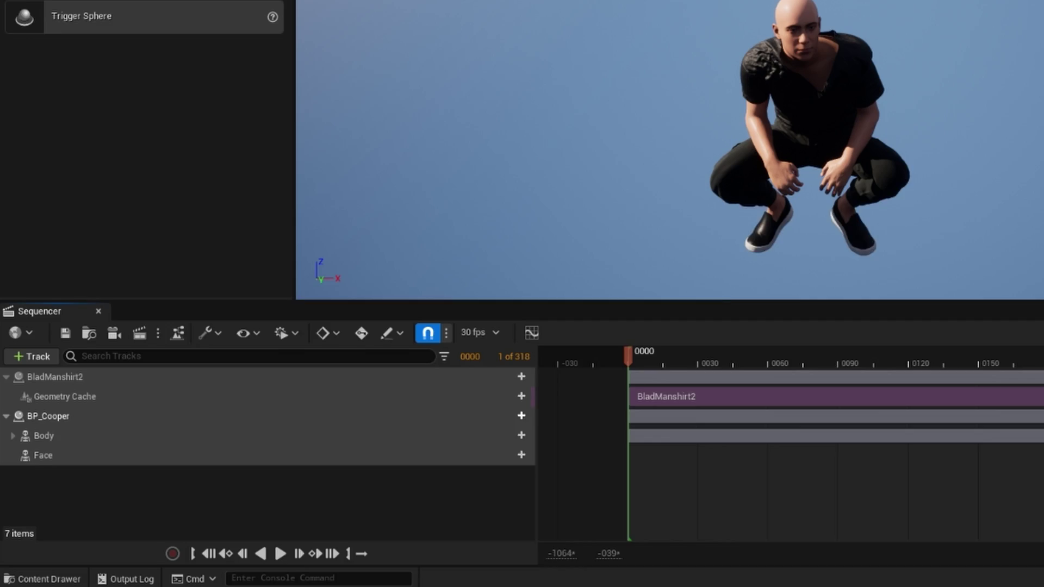
# Open the BP_Cooper blueprint for editing and enlarge its editor window to full screen
pyautogui.click(1017, 66)
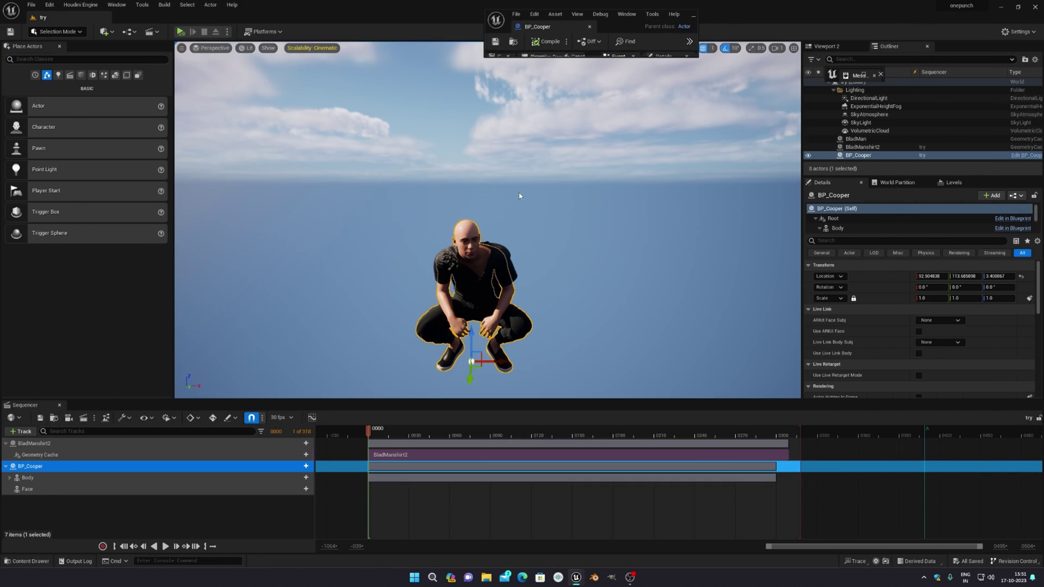
pyautogui.click(693, 16)
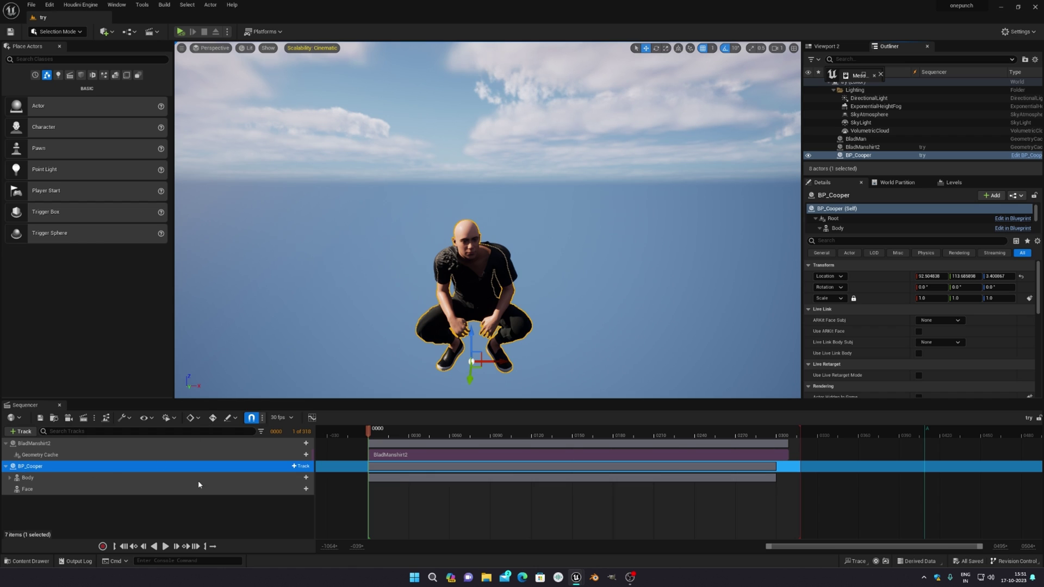
pyautogui.moveTo(577, 577)
pyautogui.click(652, 527)
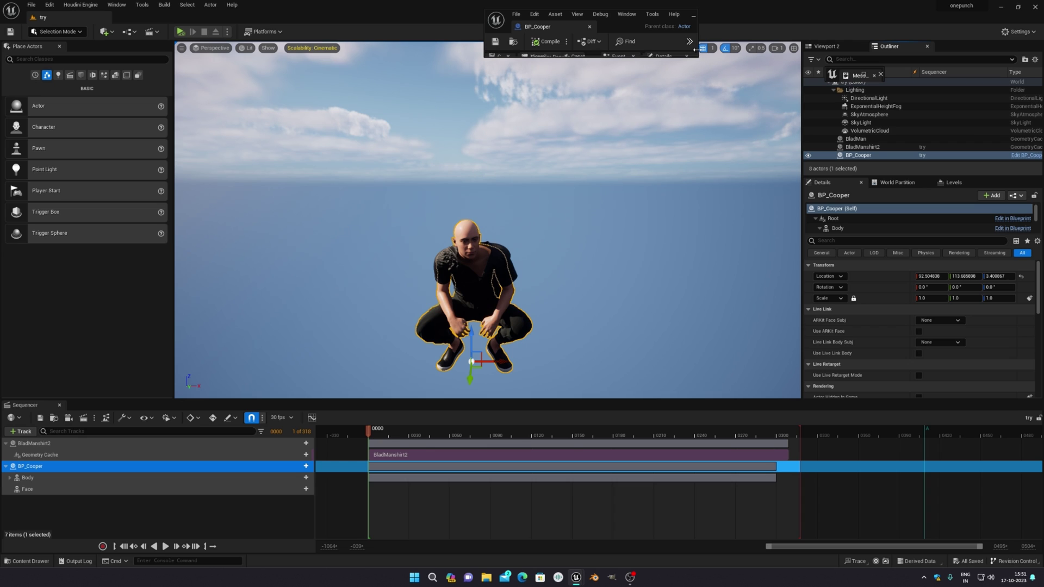
pyautogui.moveTo(696, 49); pyautogui.dragTo(804, 49)
pyautogui.click(790, 18)
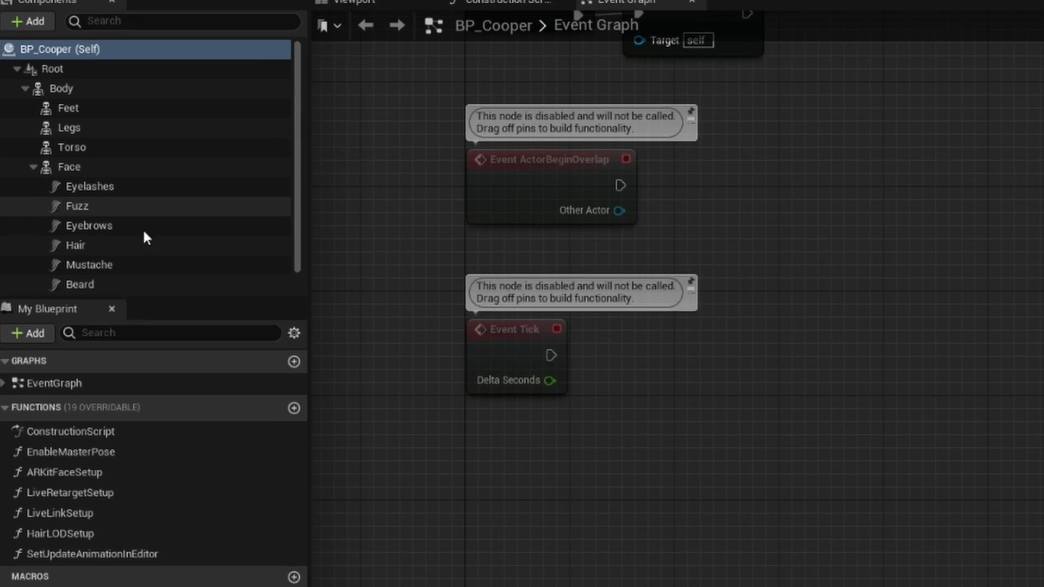
# Assign the BladManhair3_2 groom from the hair folder as the Groom Asset of the Hair component under Face
pyautogui.click(61, 167)
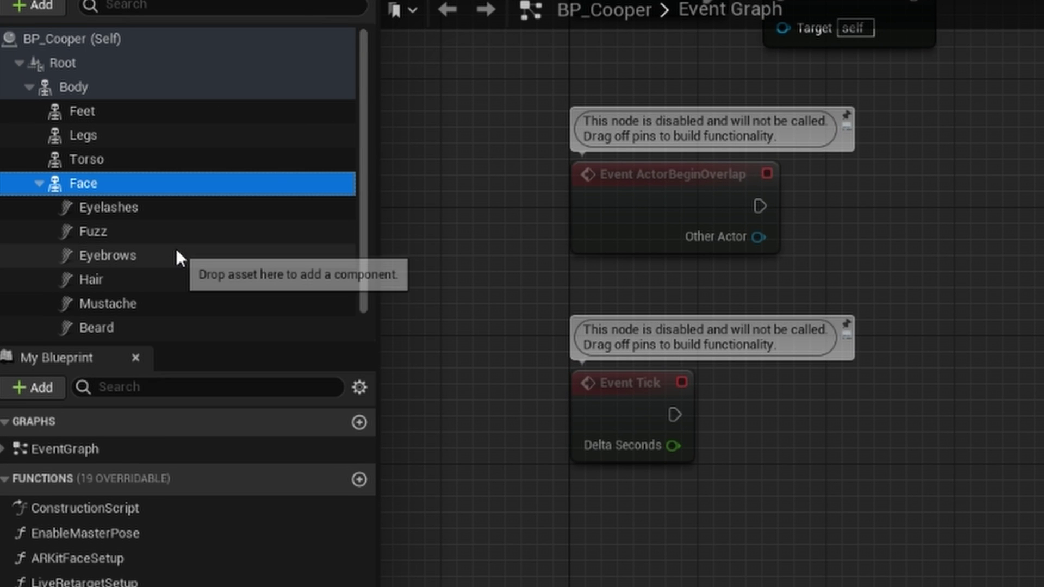
pyautogui.scroll(-1, 176, 250)
pyautogui.click(103, 253)
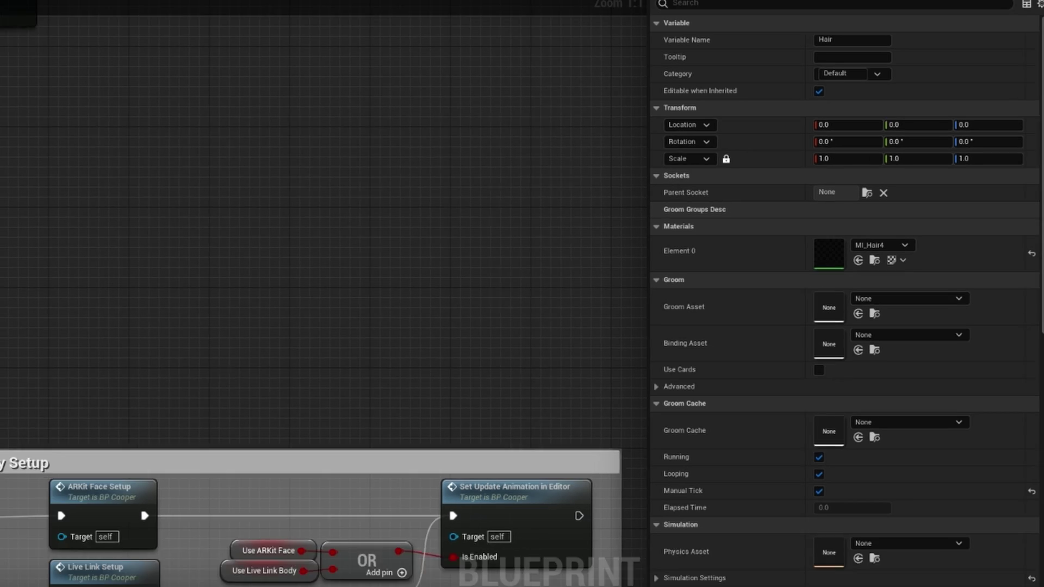
pyautogui.hotkey('ctrl', 'space')
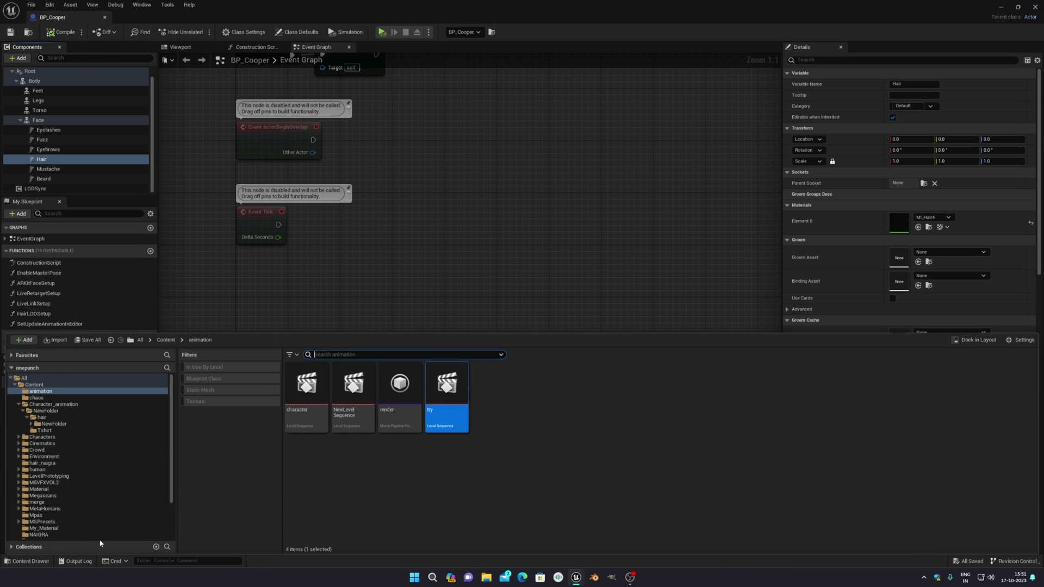
pyautogui.click(41, 418)
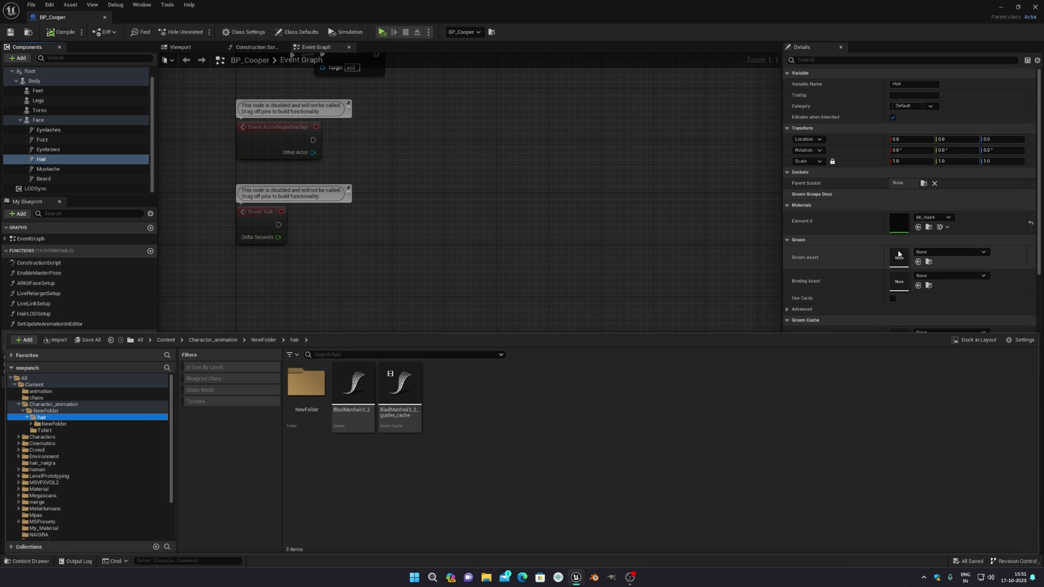
pyautogui.click(353, 386)
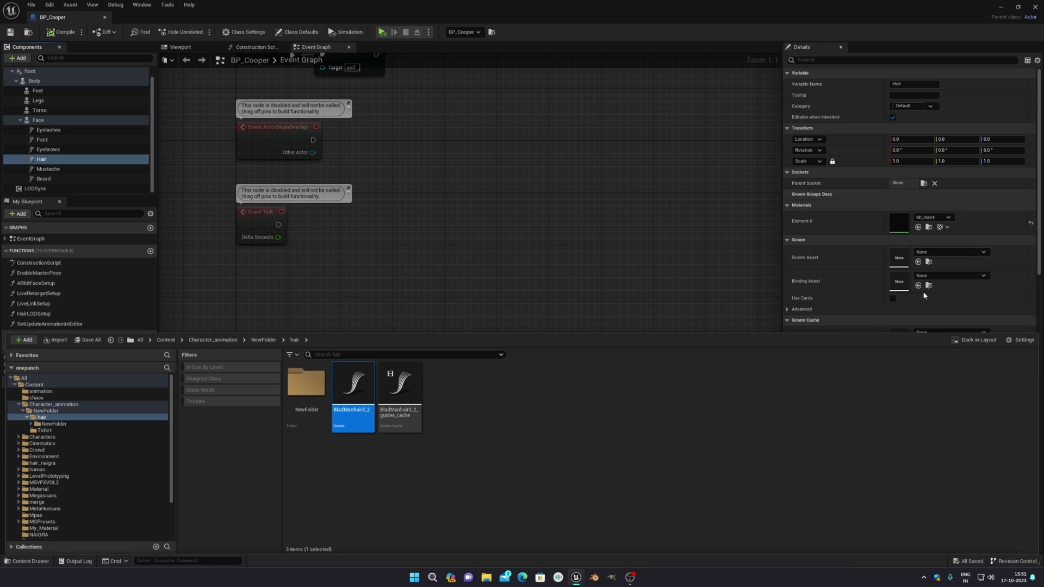
pyautogui.click(919, 263)
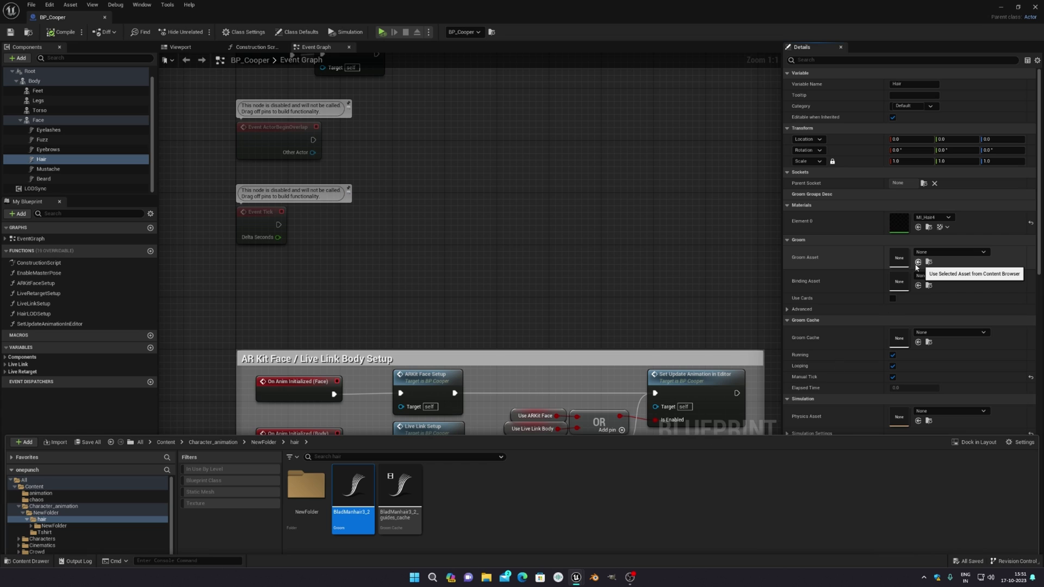
# Assign BladManhair3_2_guides_cache from the hair folder as the Hair component's Groom Cache
pyautogui.click(50, 563)
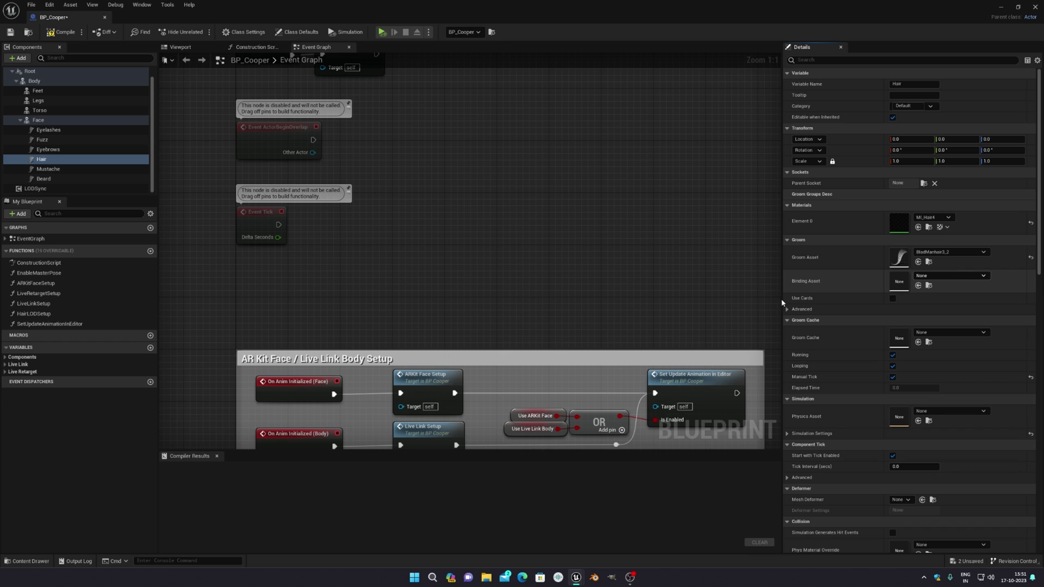
pyautogui.click(929, 261)
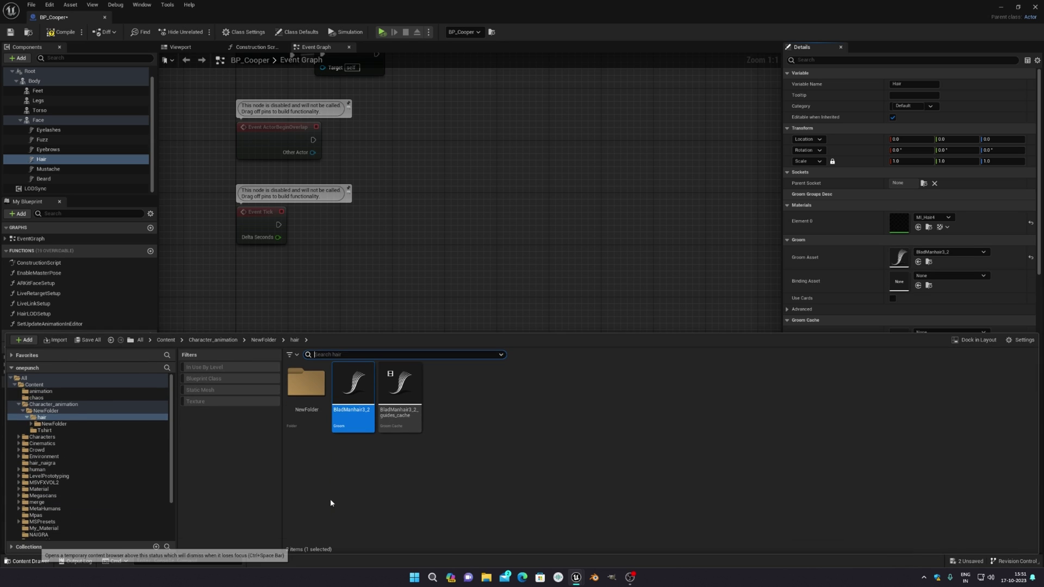
pyautogui.moveTo(403, 420); pyautogui.dragTo(968, 269)
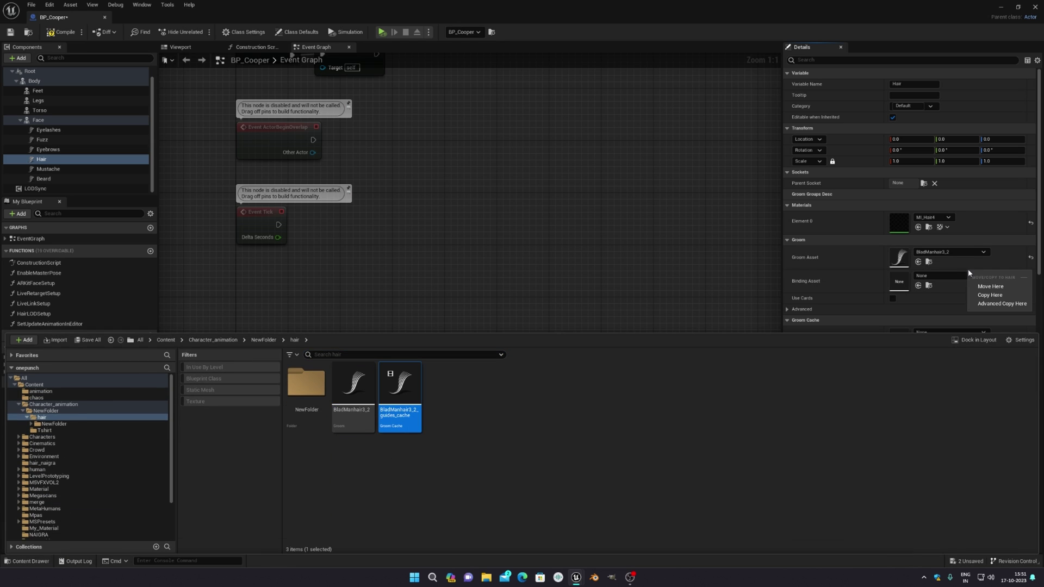
pyautogui.scroll(-3, 934, 312)
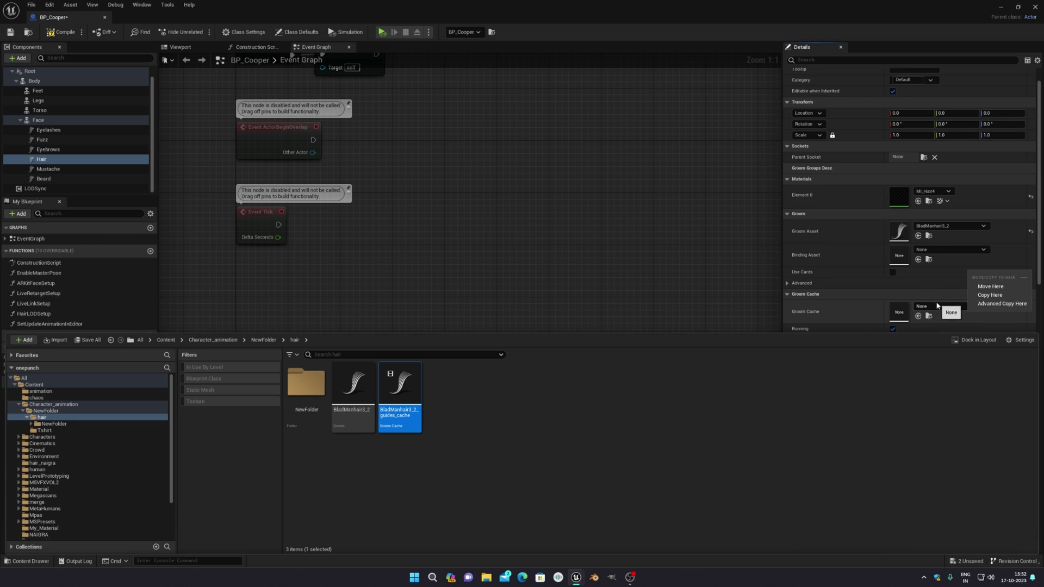
pyautogui.click(918, 289)
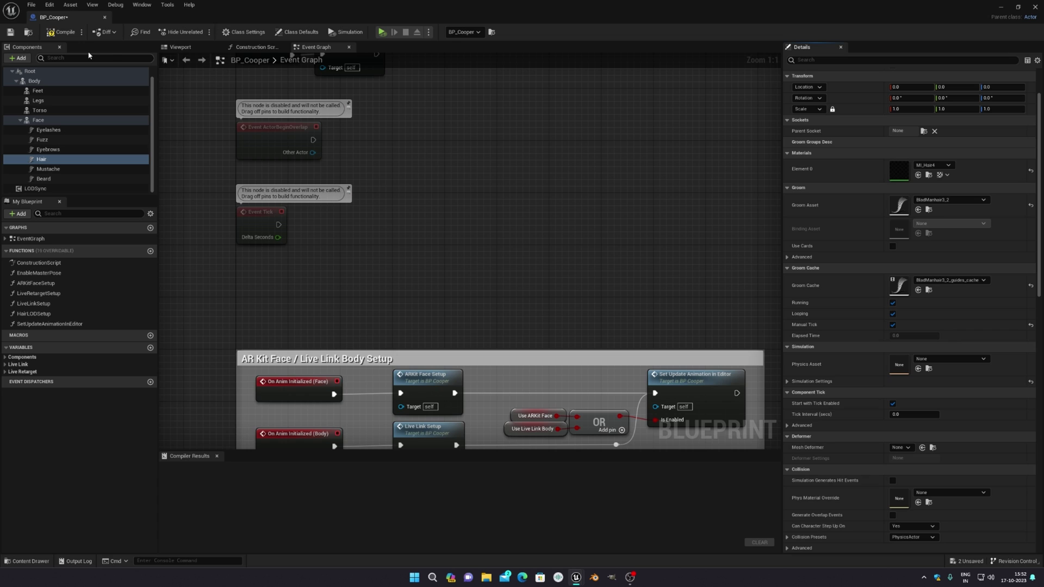
# Compile the BP_Cooper blueprint and return to the level to check the hair on the character up close
pyautogui.click(64, 34)
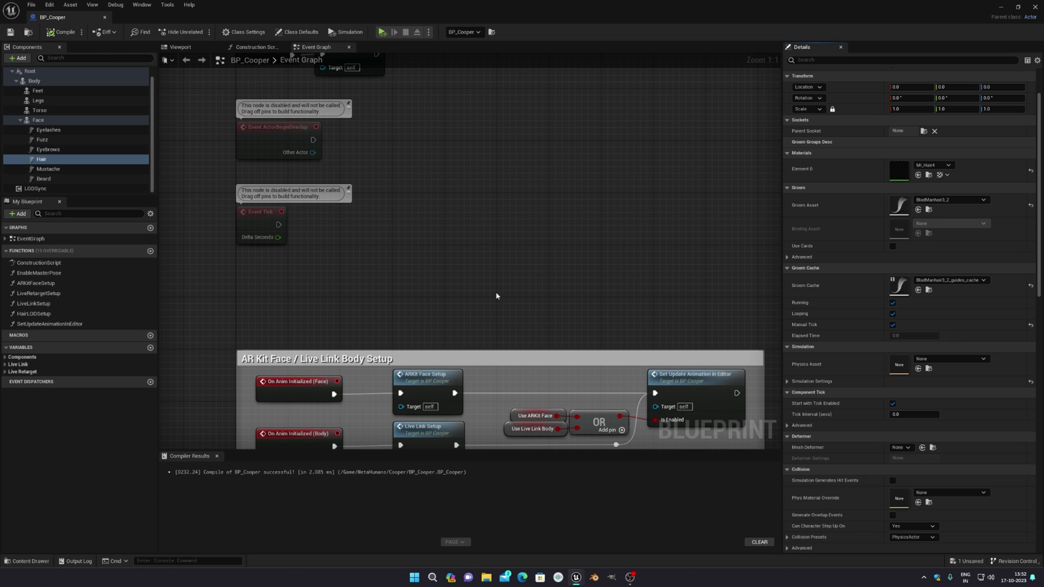
pyautogui.click(1036, 7)
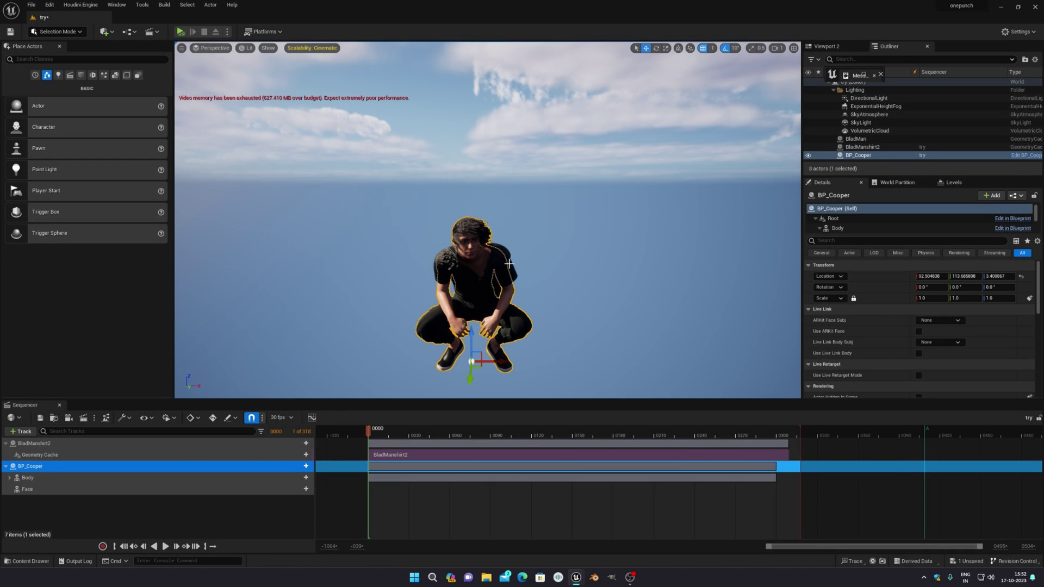
pyautogui.scroll(3, 481, 256)
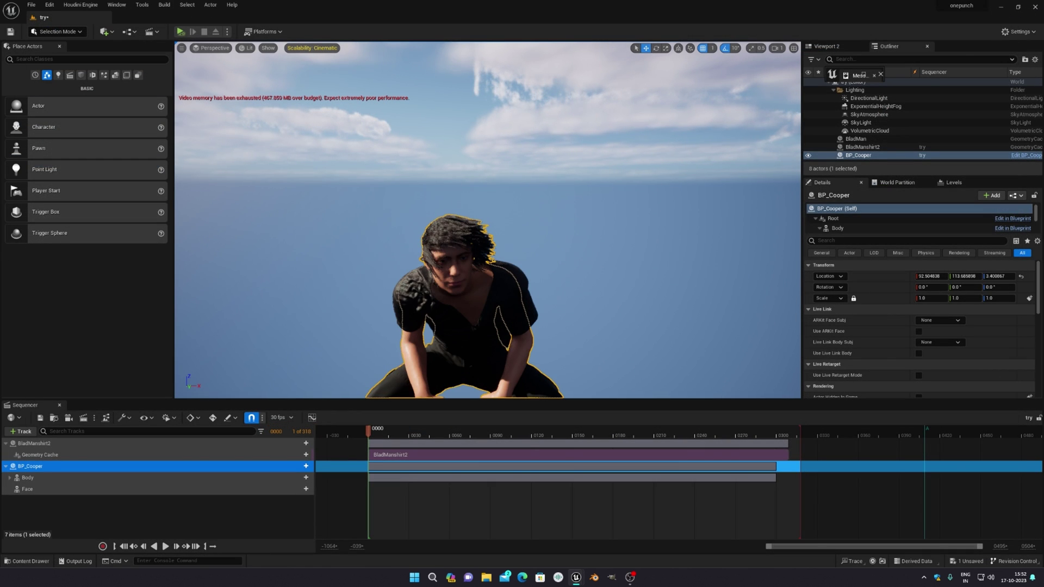
pyautogui.moveTo(481, 257); pyautogui.dragTo(481, 196, button='middle')
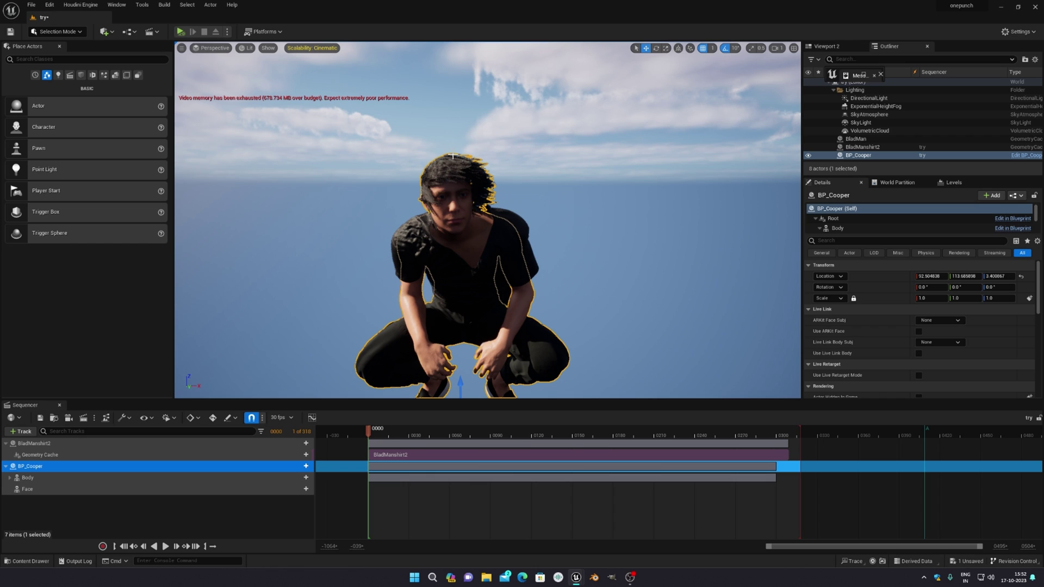
pyautogui.press('Escape')
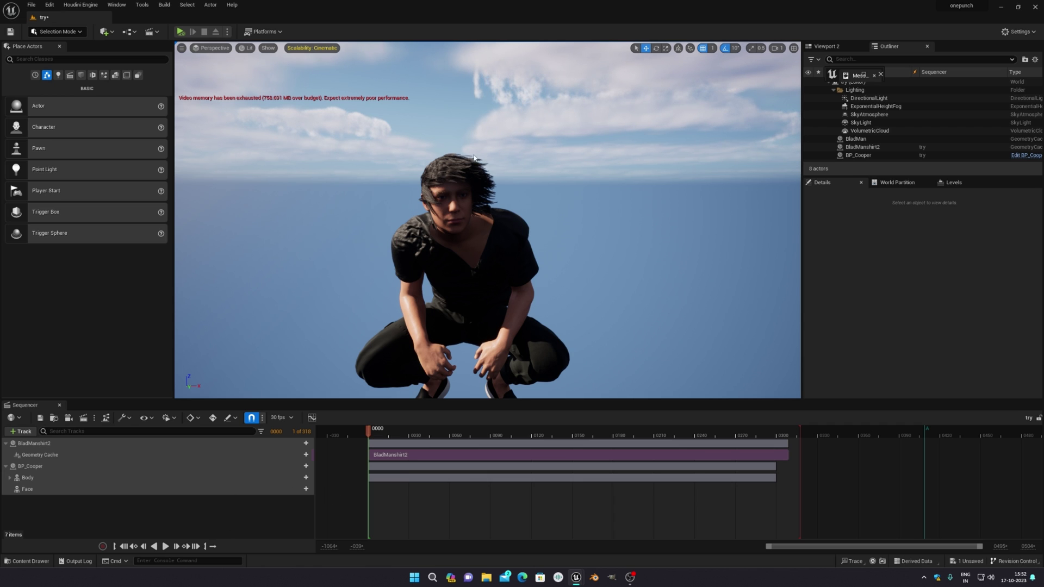
# Add the Hair component under BP_Cooper in the sequence and give it a Groom Cache track
pyautogui.click(28, 470)
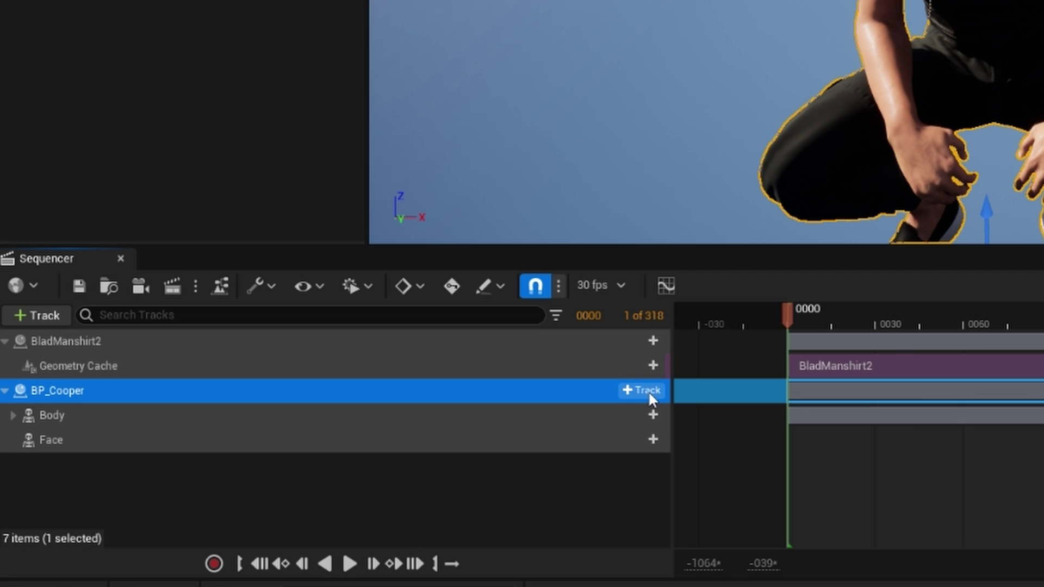
pyautogui.click(649, 390)
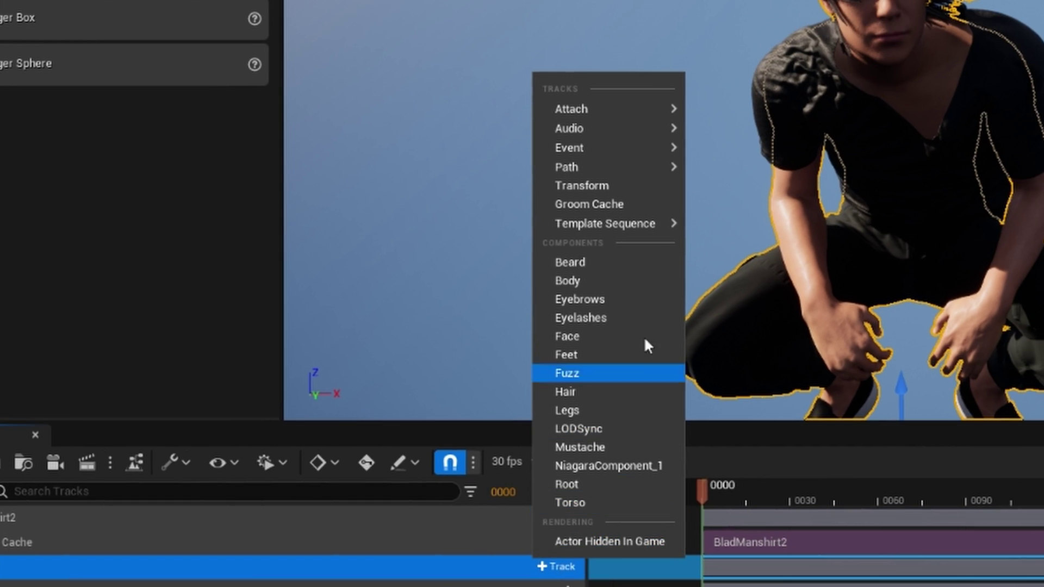
pyautogui.click(570, 392)
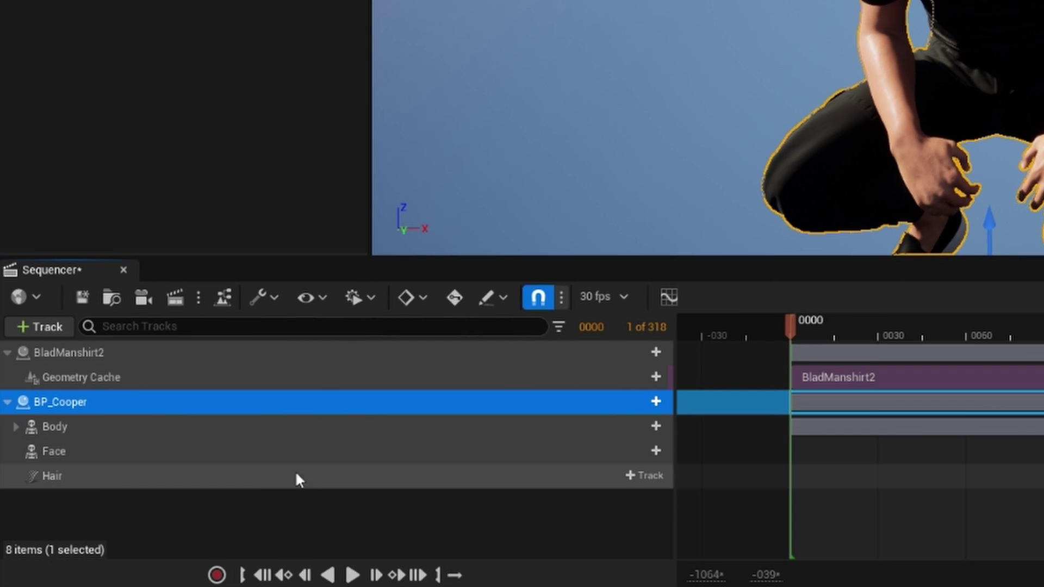
pyautogui.click(538, 481)
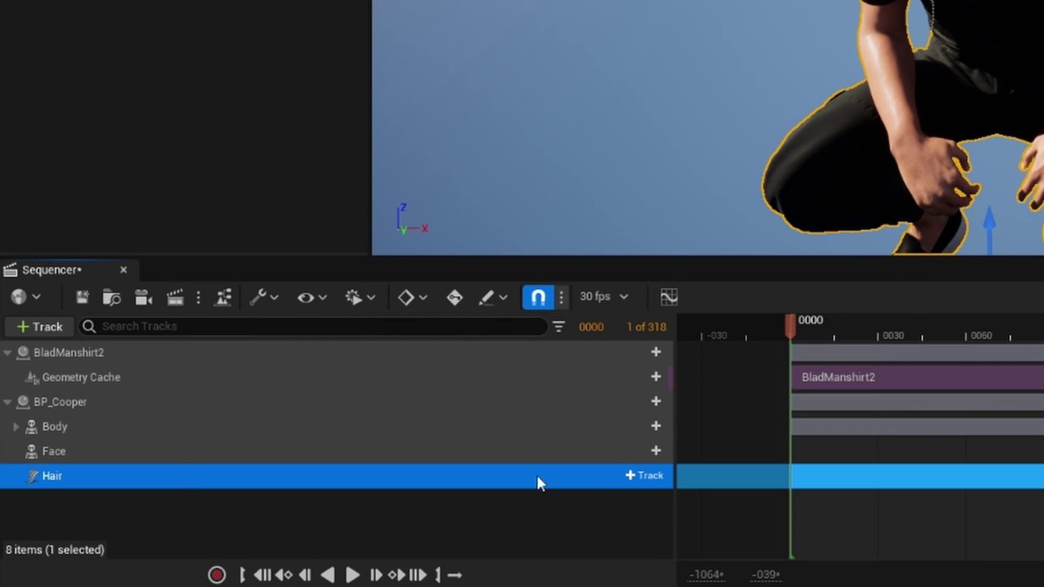
pyautogui.click(634, 476)
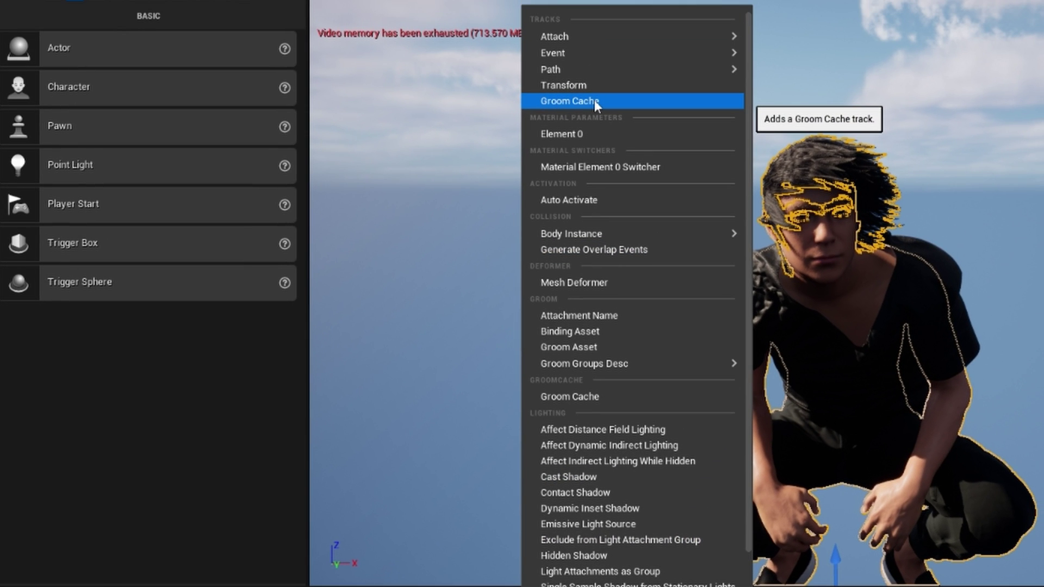
pyautogui.click(595, 100)
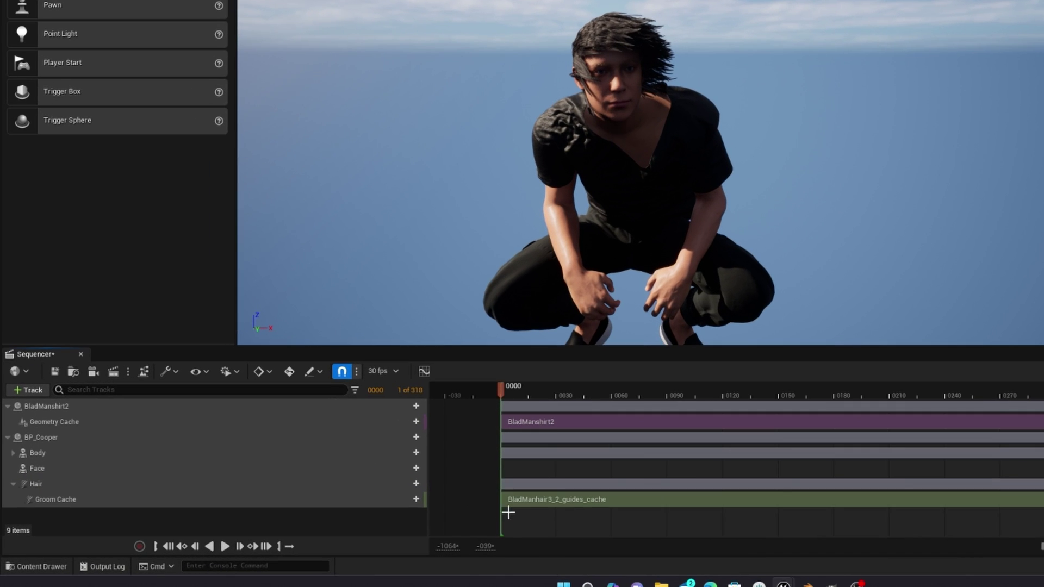
pyautogui.click(445, 506)
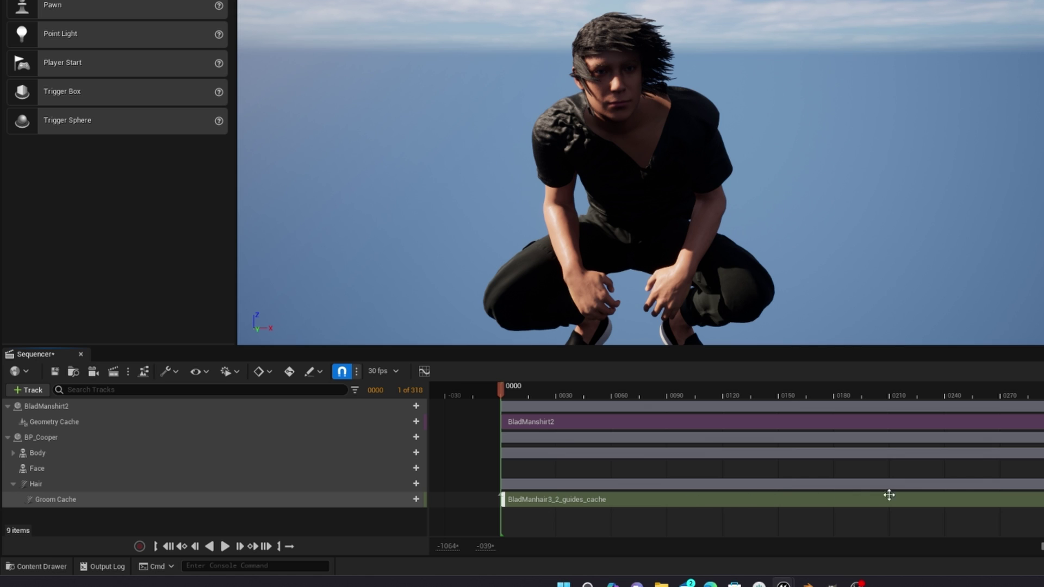
pyautogui.click(521, 514)
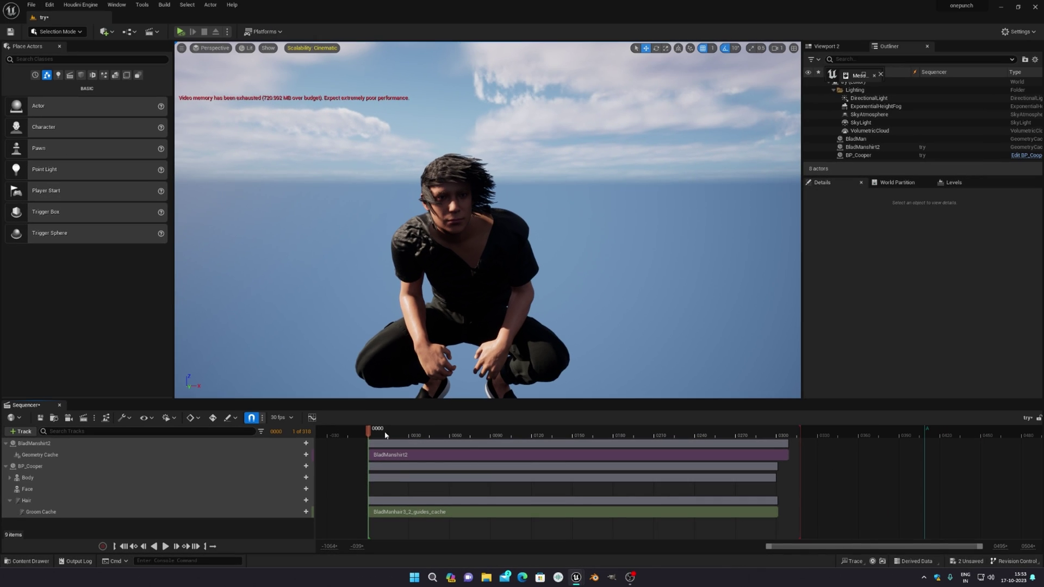
# Check the hair animation at frames 35 to 40, 106, 128 and 171 of the sequence
pyautogui.click(416, 436)
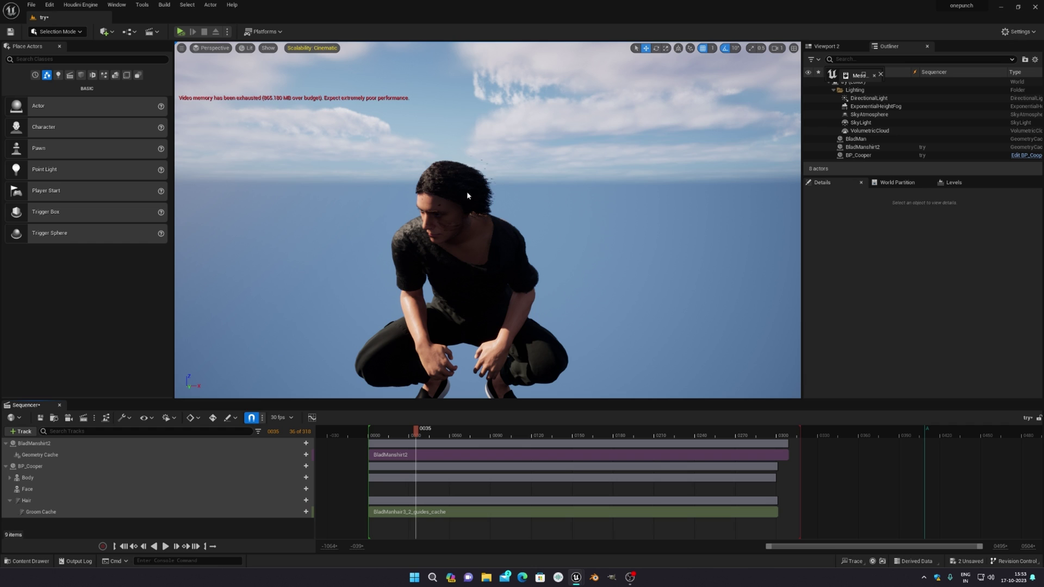
pyautogui.press('Right')
pyautogui.press('Right')
pyautogui.press('Right')
pyautogui.press('Right')
pyautogui.press('Right')
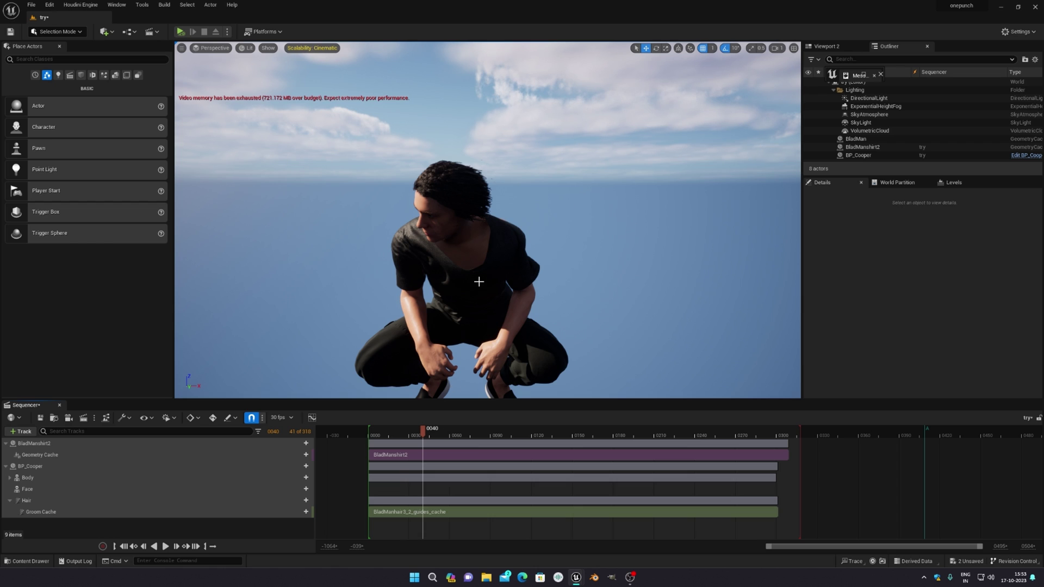
pyautogui.click(513, 431)
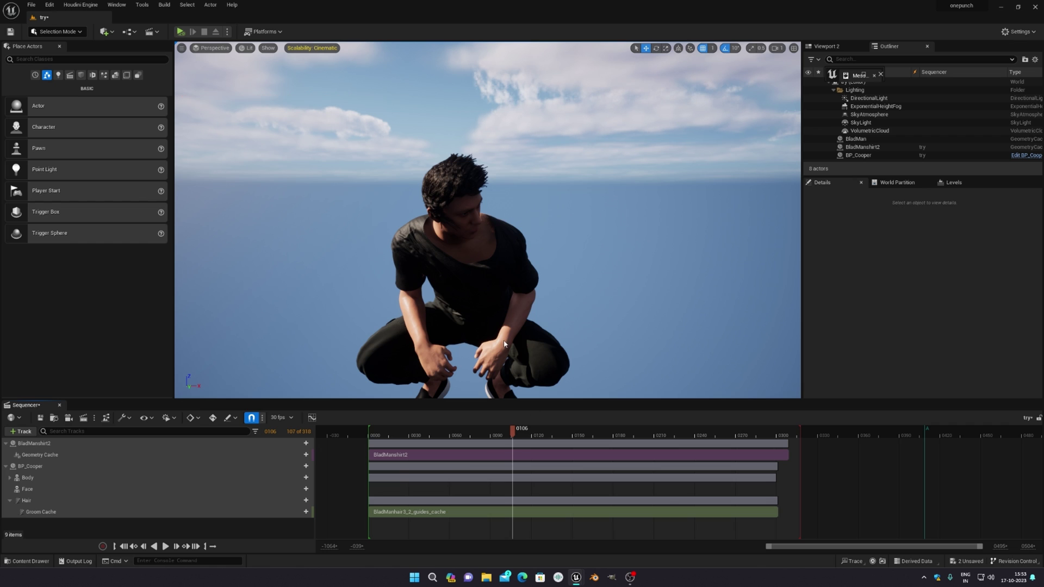
pyautogui.click(543, 436)
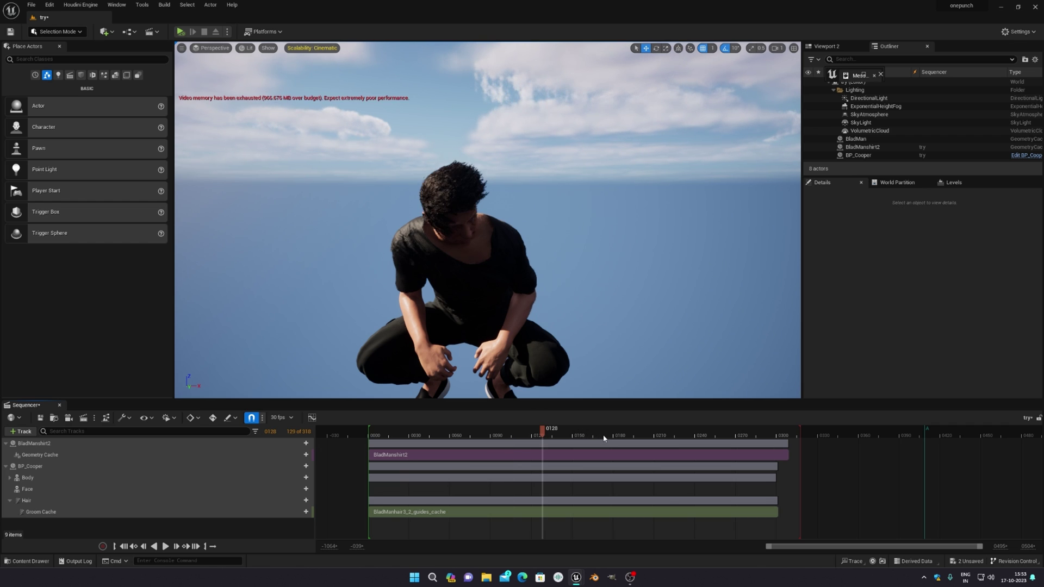
pyautogui.press('.')
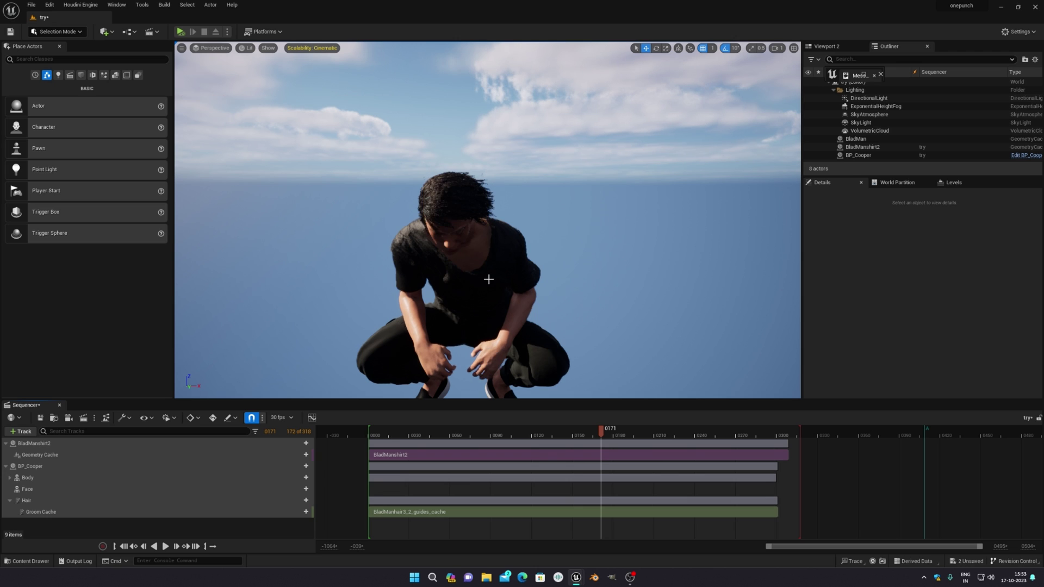